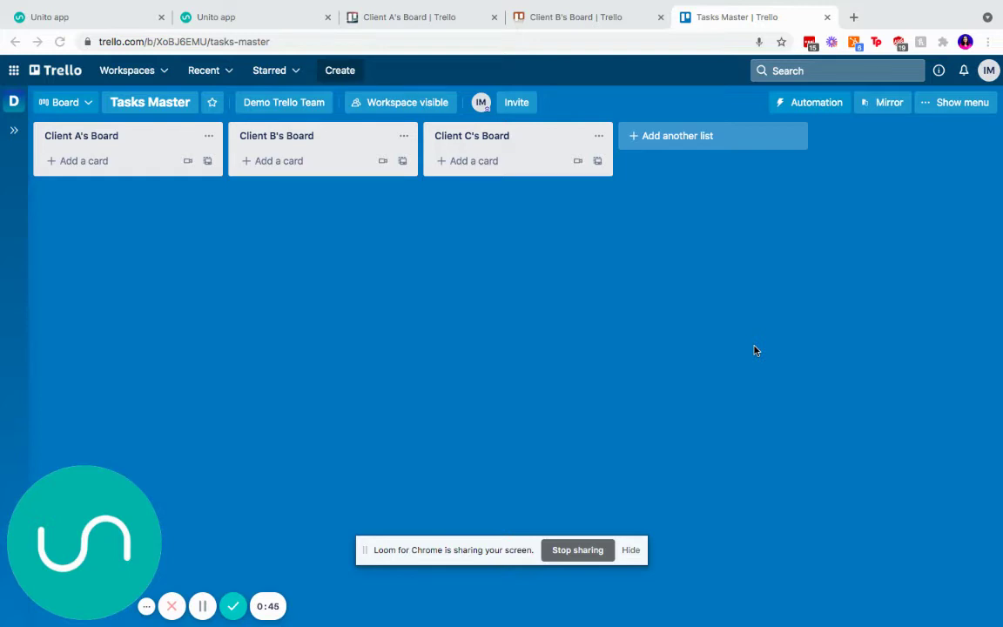
Switch from the Tasks Master board in Trello to the "New workflow - Sep 27" workflow in Unito
{"action": "left_click", "coordinate": [122, 18]}
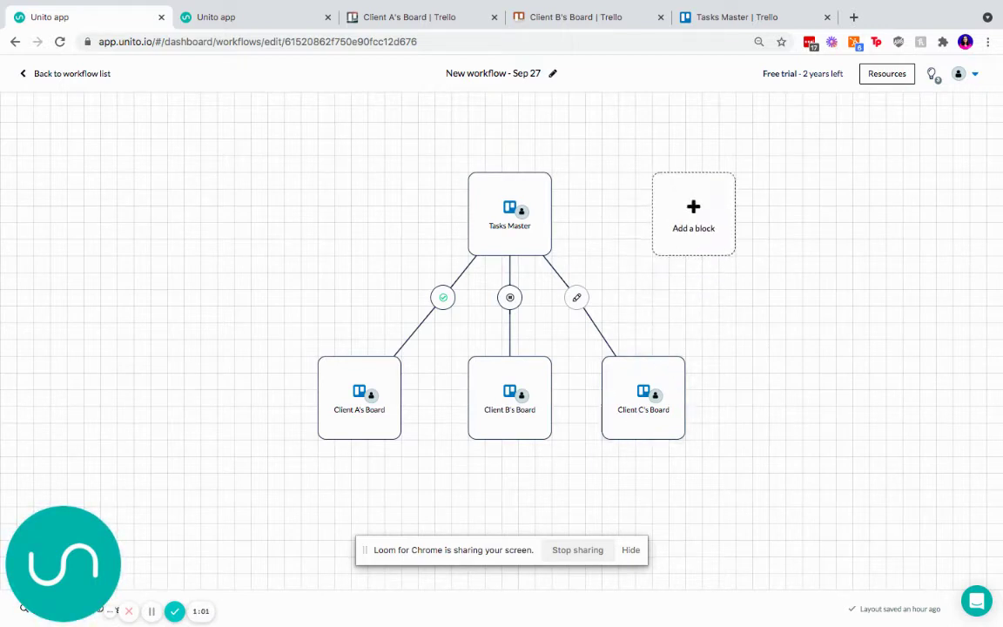
{"action": "left_click", "coordinate": [694, 225]}
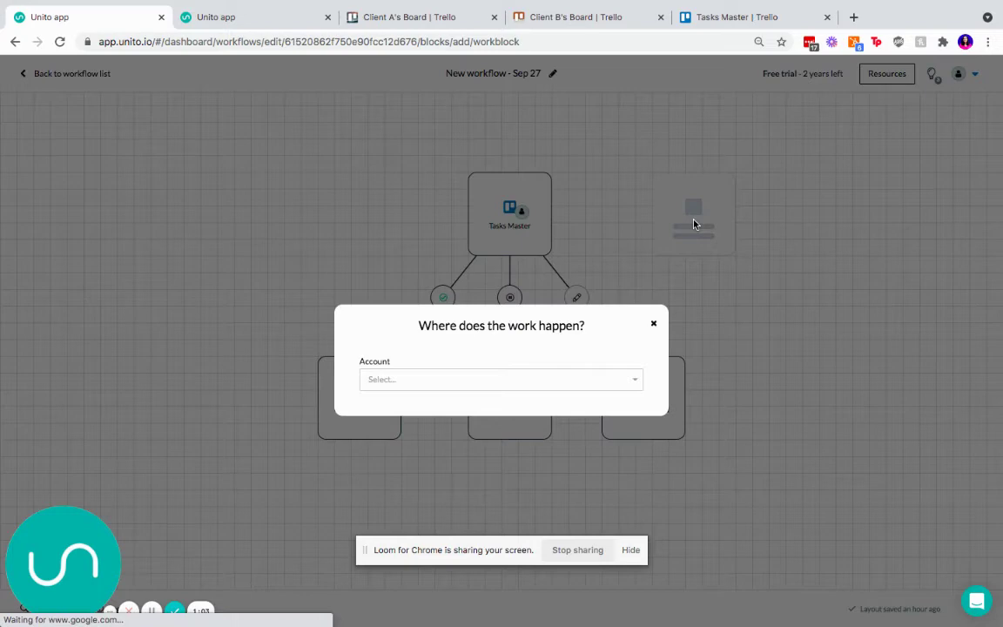
{"action": "left_click", "coordinate": [490, 378]}
{"action": "scroll", "coordinate": [490, 462], "scroll_direction": "down", "scroll_amount": 1}
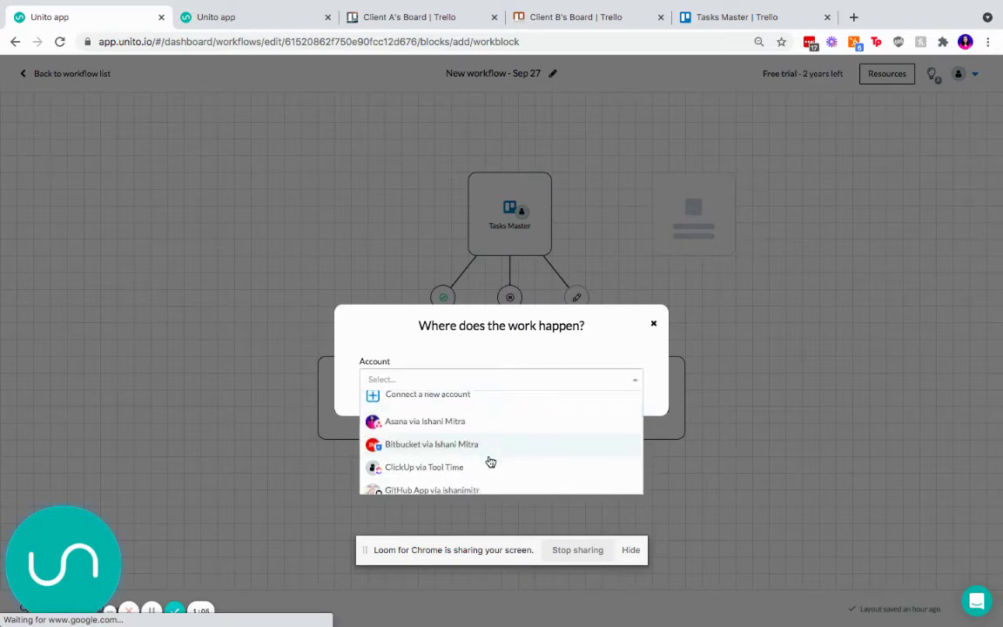
{"action": "scroll", "coordinate": [490, 461], "scroll_direction": "down", "scroll_amount": 5}
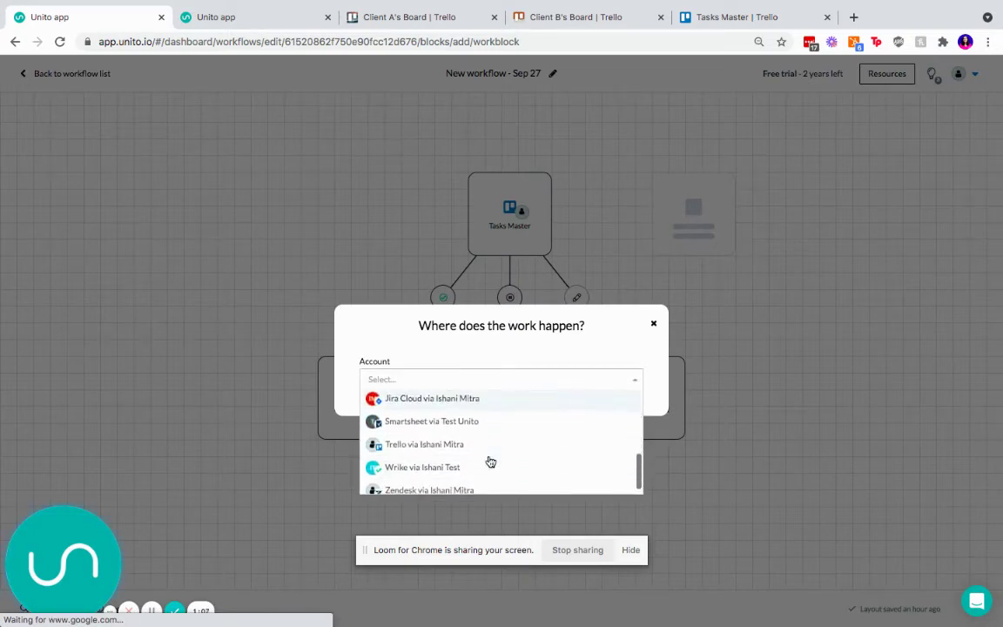
{"action": "left_click", "coordinate": [490, 445]}
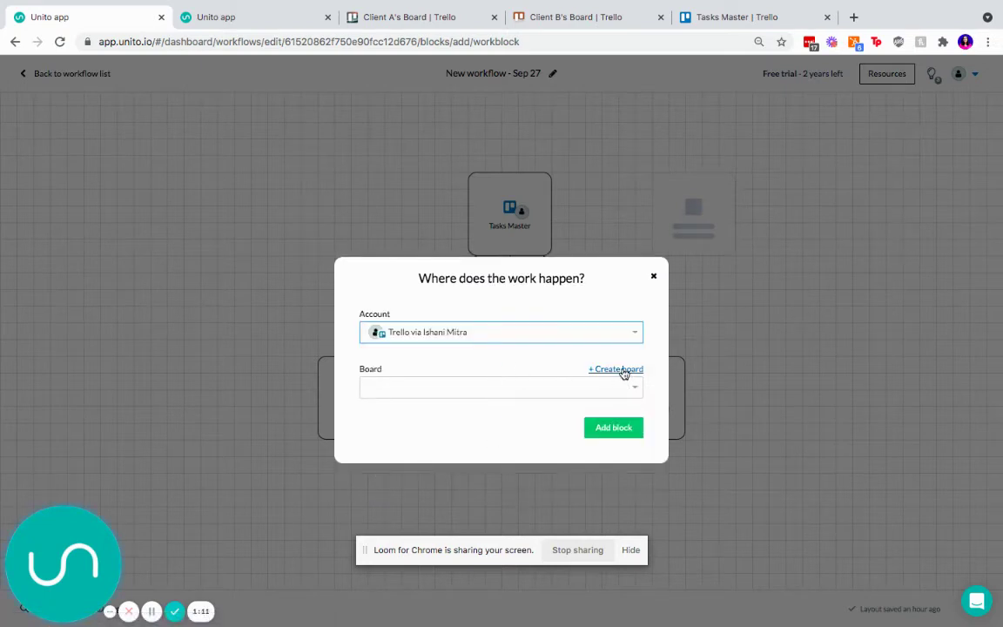
{"action": "left_click", "coordinate": [565, 388]}
{"action": "scroll", "coordinate": [540, 462], "scroll_direction": "down", "scroll_amount": 1}
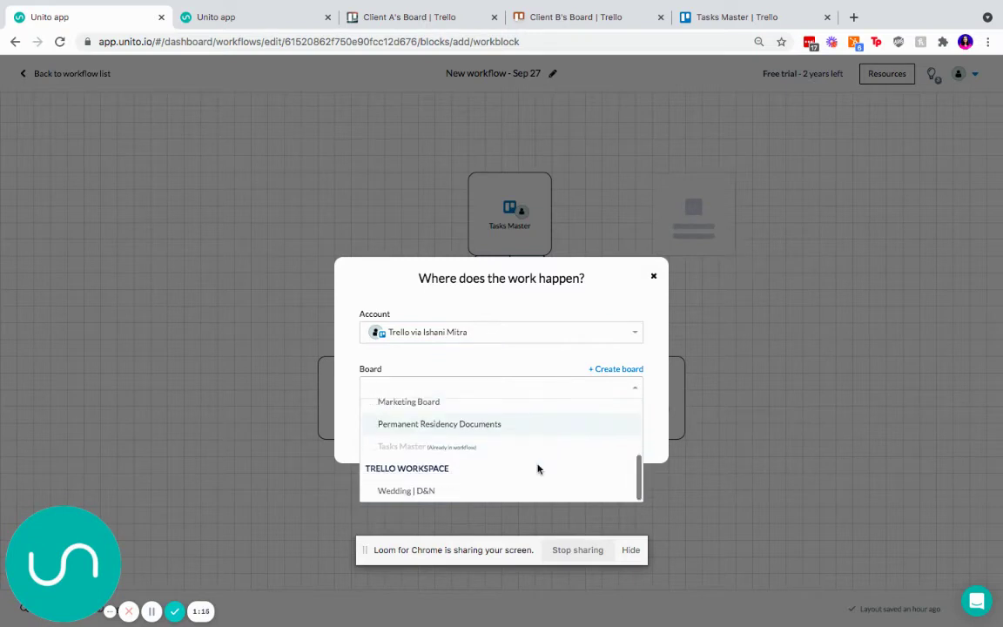
{"action": "scroll", "coordinate": [538, 469], "scroll_direction": "up", "scroll_amount": 3}
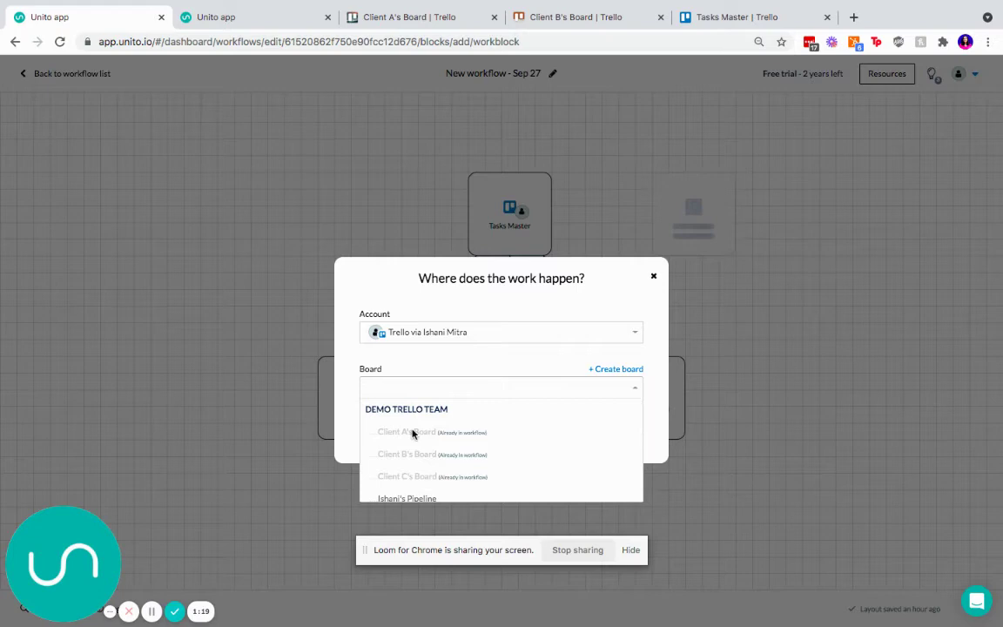
{"action": "left_click", "coordinate": [452, 373]}
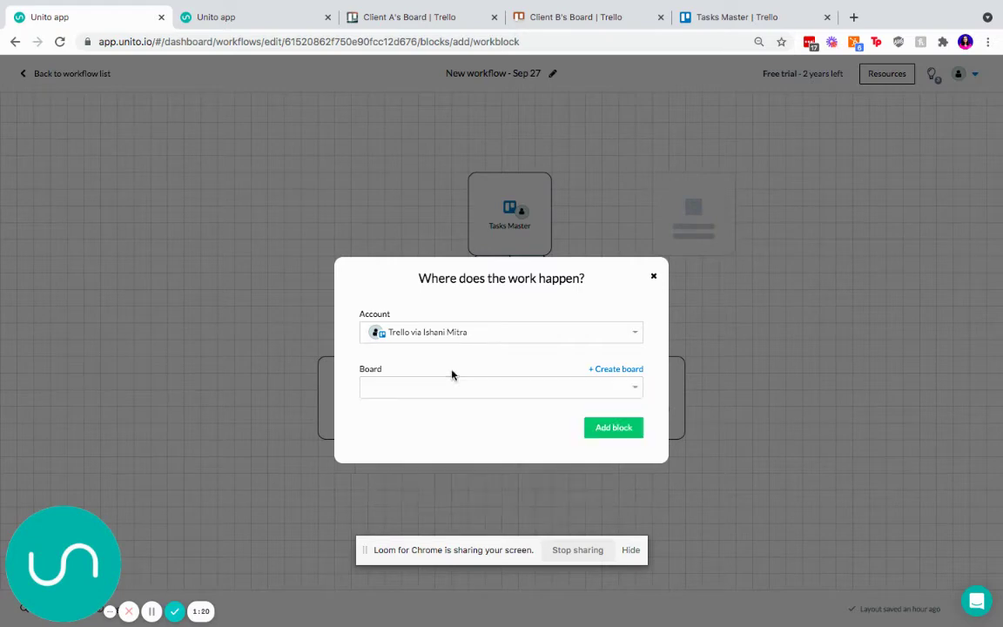
{"action": "left_click", "coordinate": [653, 277]}
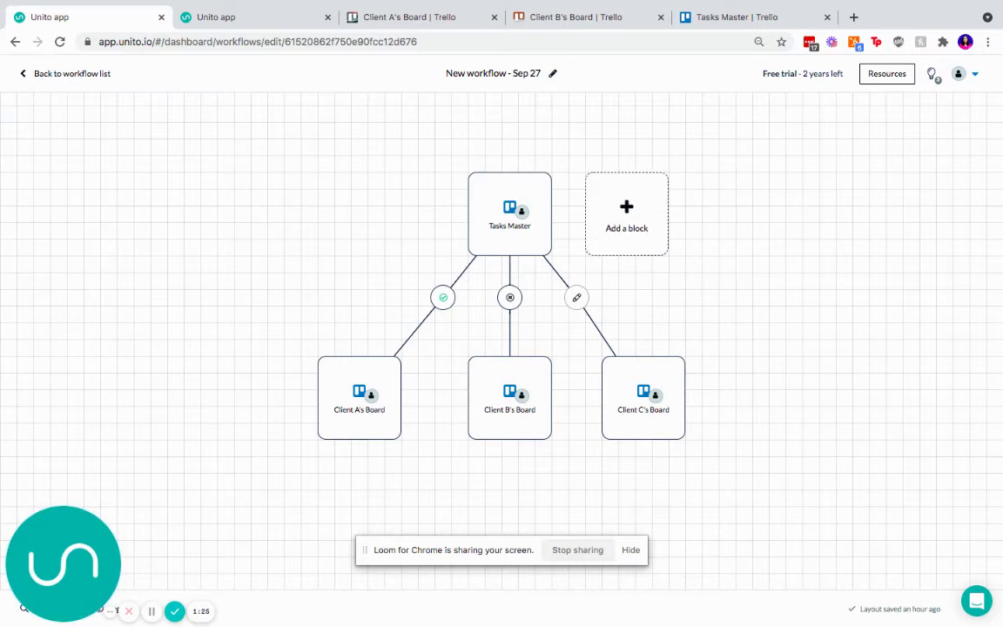
Try connecting Tasks Master to Client B's Board, and view the setup of the flow between Tasks Master and Client C's Board
{"action": "mouse_move", "coordinate": [544, 217]}
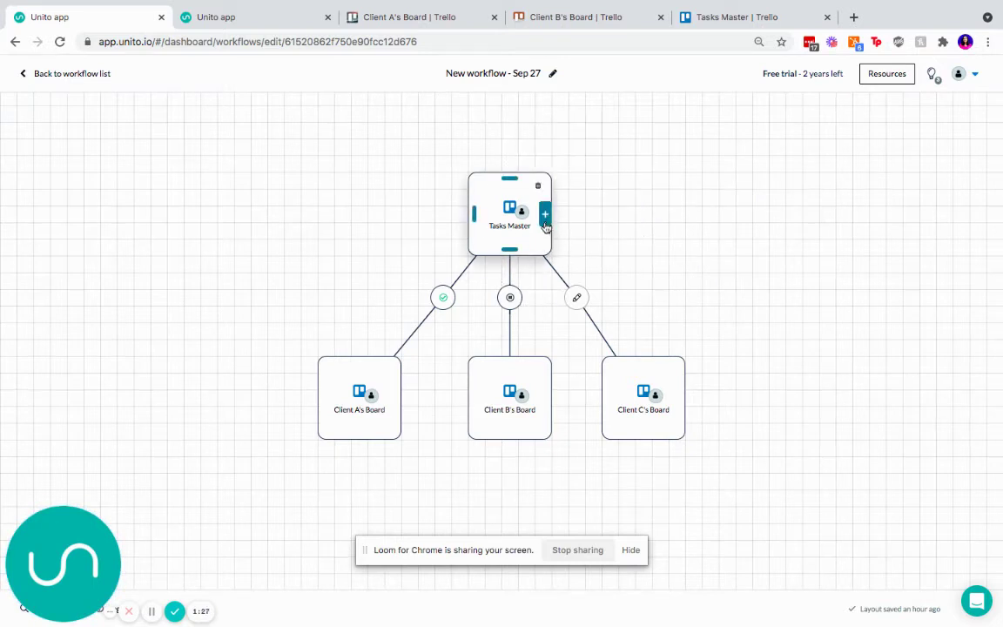
{"action": "left_click_drag", "start_coordinate": [514, 251], "coordinate": [509, 370]}
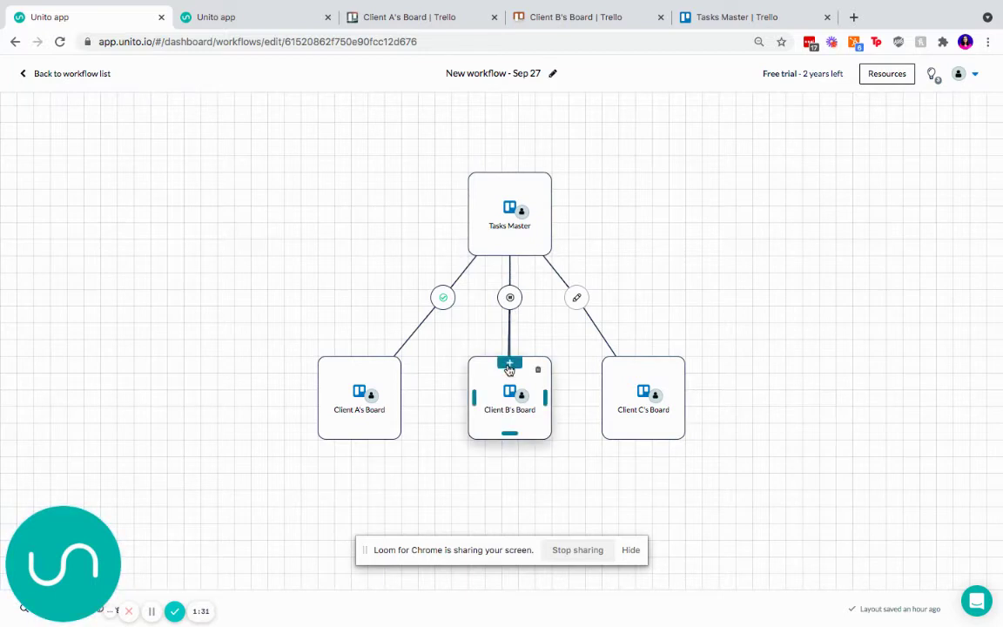
{"action": "left_click", "coordinate": [576, 299]}
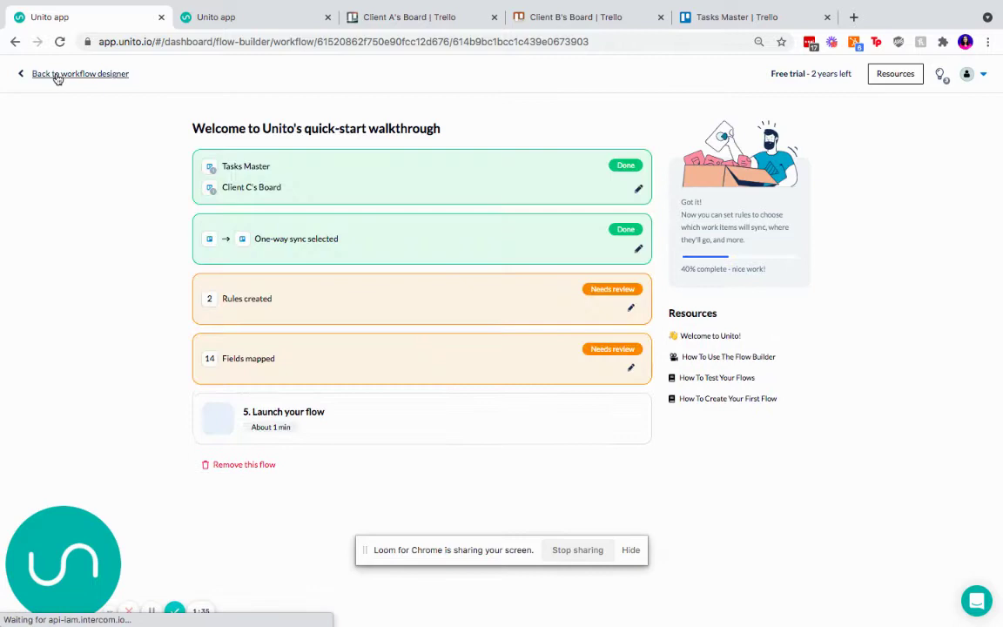
{"action": "left_click", "coordinate": [55, 74]}
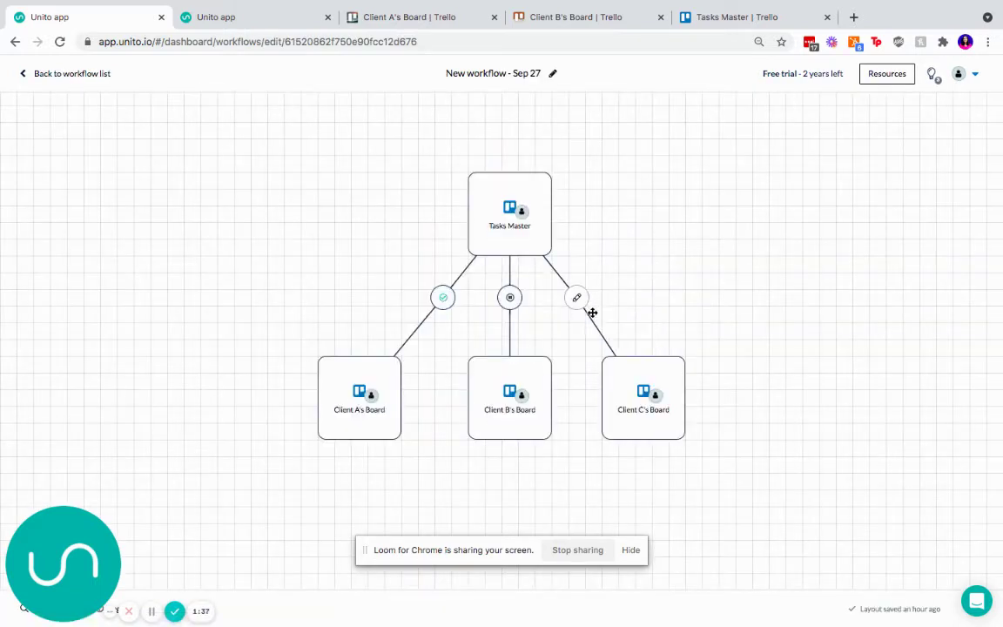
Delete the Client C's Board block from the workflow and confirm its removal
{"action": "left_click", "coordinate": [670, 372]}
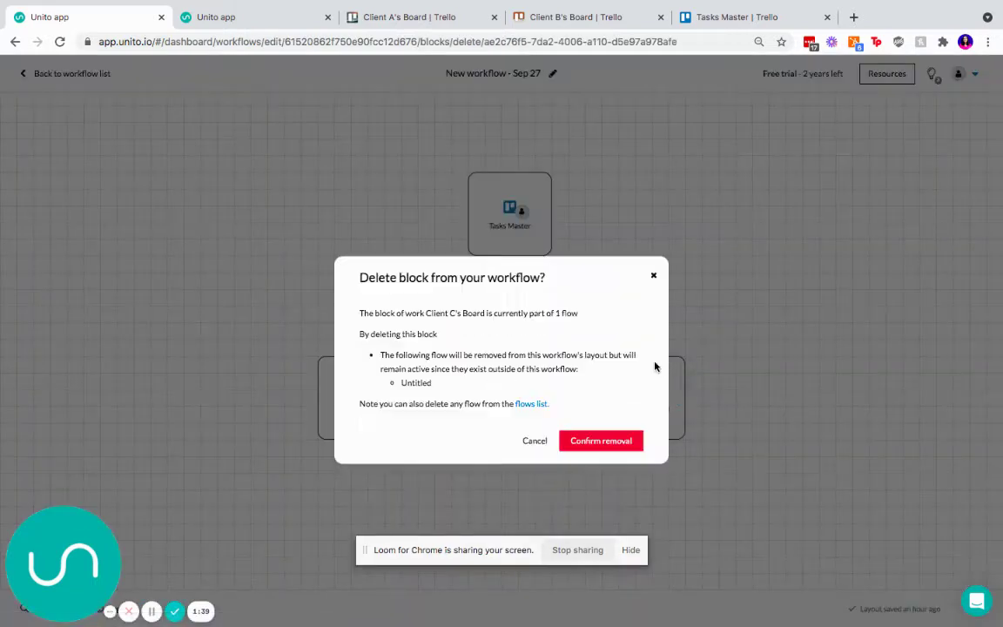
{"action": "left_click", "coordinate": [588, 441]}
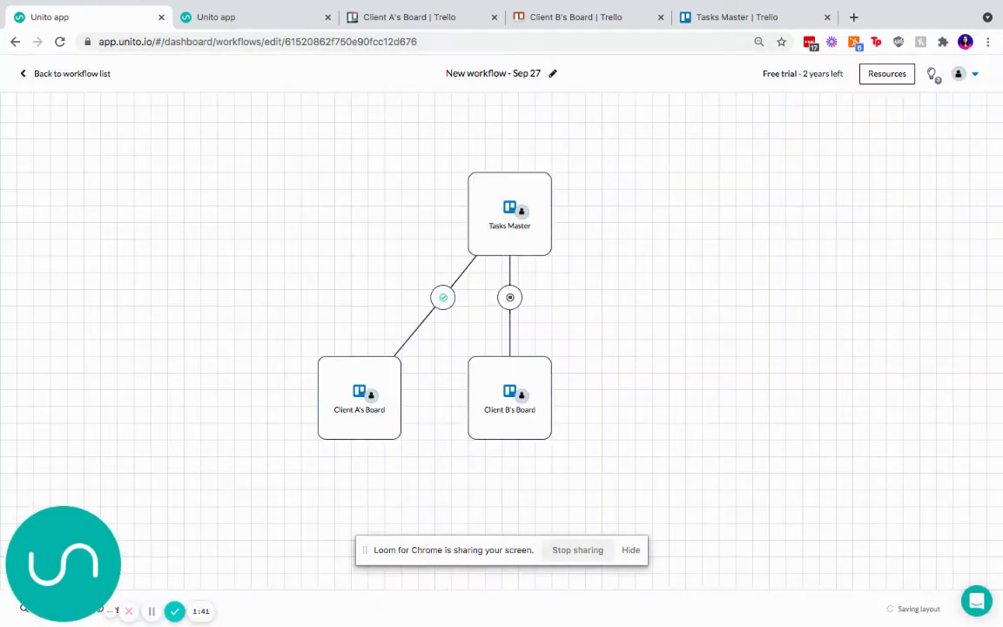
Add a block for Client C's Board from the Trello account beside the Client B's Board block
{"action": "left_click", "coordinate": [648, 400]}
{"action": "left_click", "coordinate": [441, 377]}
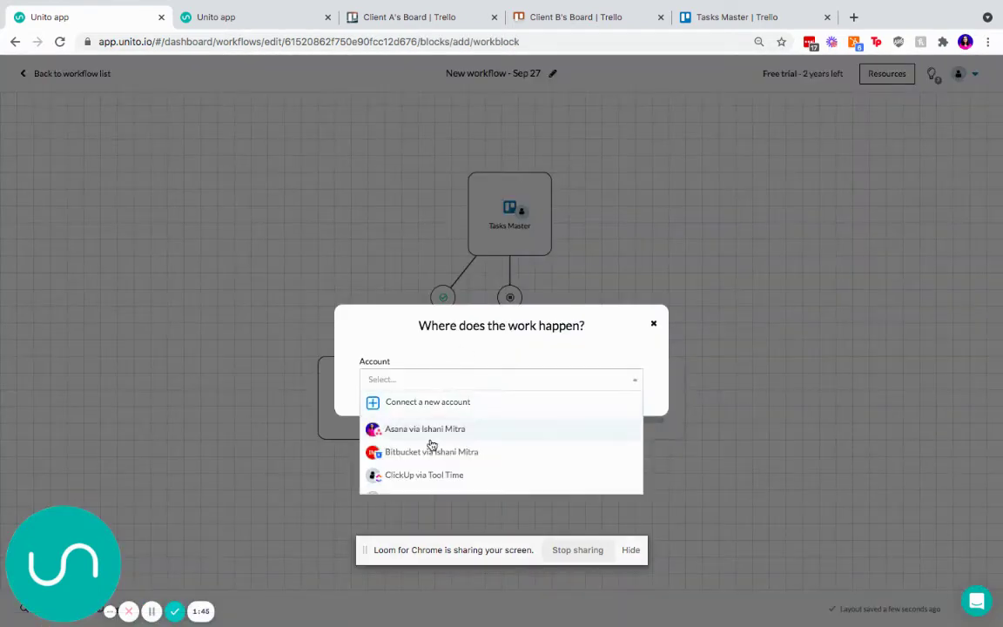
{"action": "scroll", "coordinate": [431, 445], "scroll_direction": "down", "scroll_amount": 5}
{"action": "scroll", "coordinate": [431, 445], "scroll_direction": "down", "scroll_amount": 1}
{"action": "left_click", "coordinate": [431, 440]}
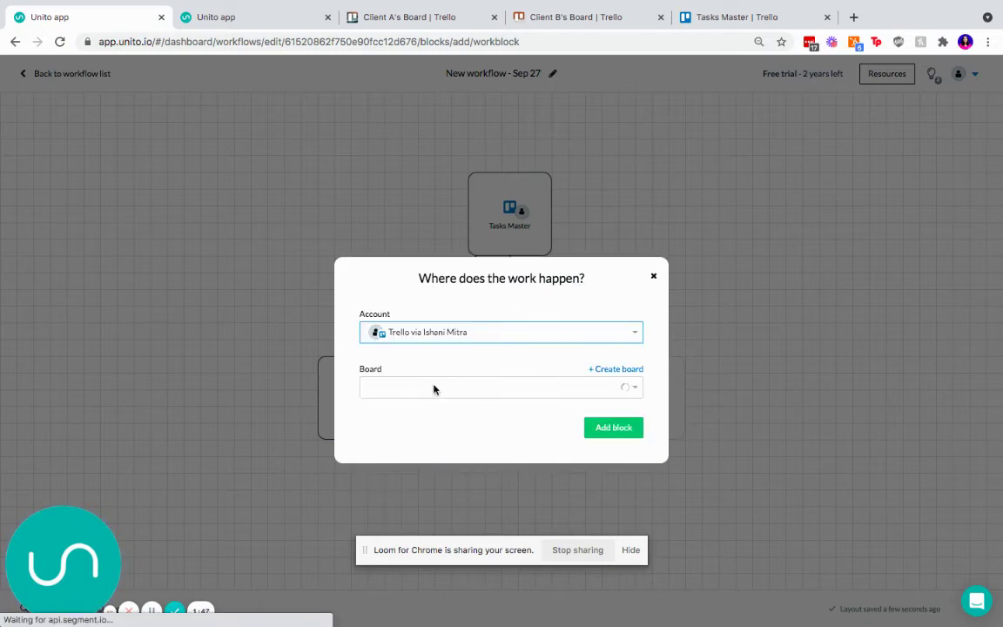
{"action": "left_click", "coordinate": [432, 389]}
{"action": "left_click", "coordinate": [425, 475]}
{"action": "left_click", "coordinate": [611, 429]}
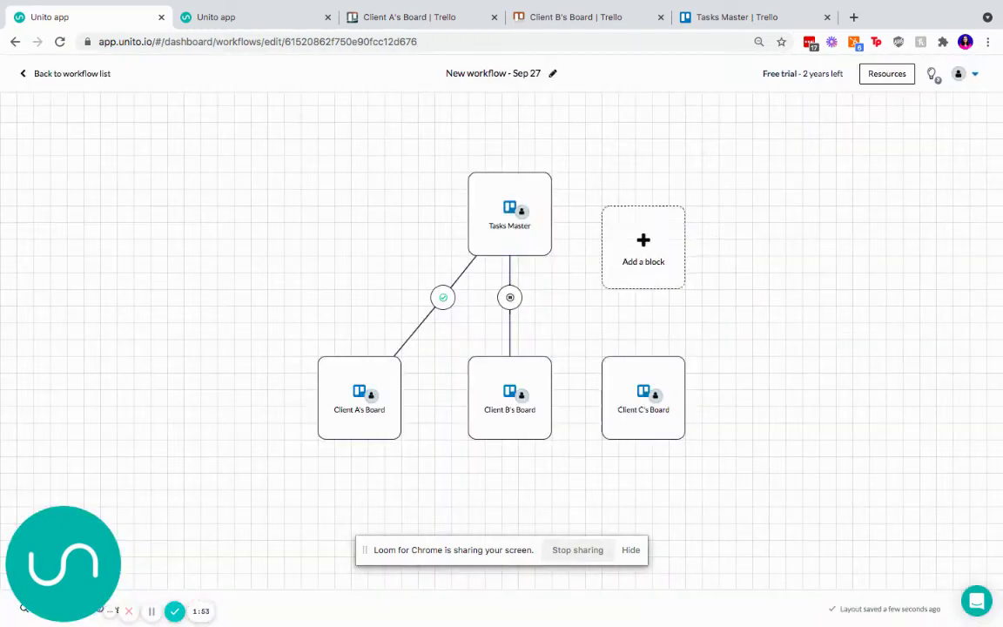
Connect the Tasks Master block to the Client C's Board block with a flow
{"action": "mouse_move", "coordinate": [538, 214]}
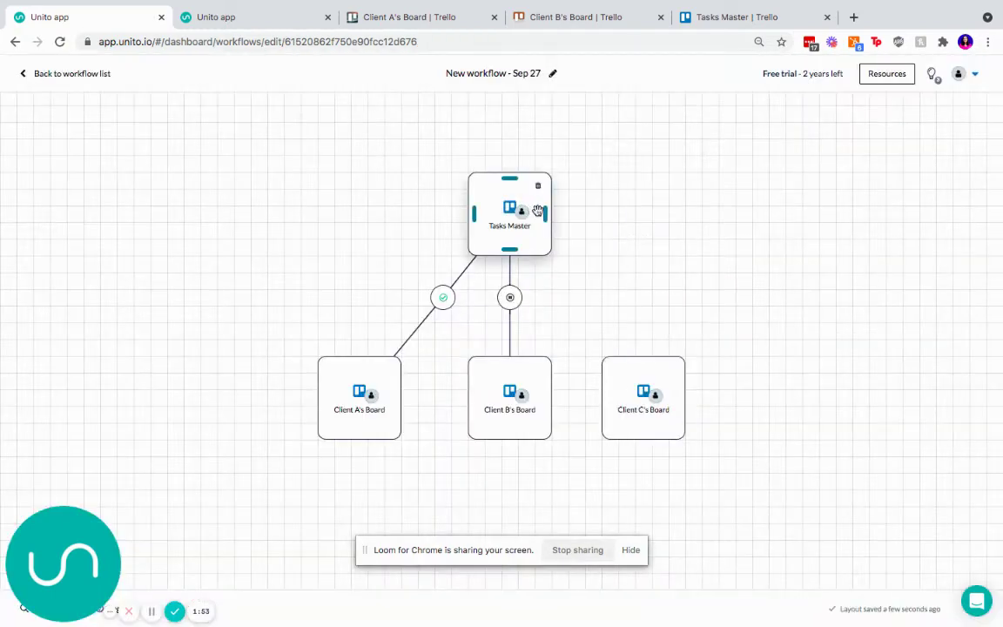
{"action": "mouse_move", "coordinate": [545, 216]}
{"action": "left_mouse_down"}
{"action": "mouse_move", "coordinate": [627, 309]}
{"action": "mouse_move", "coordinate": [646, 366]}
{"action": "left_mouse_up"}
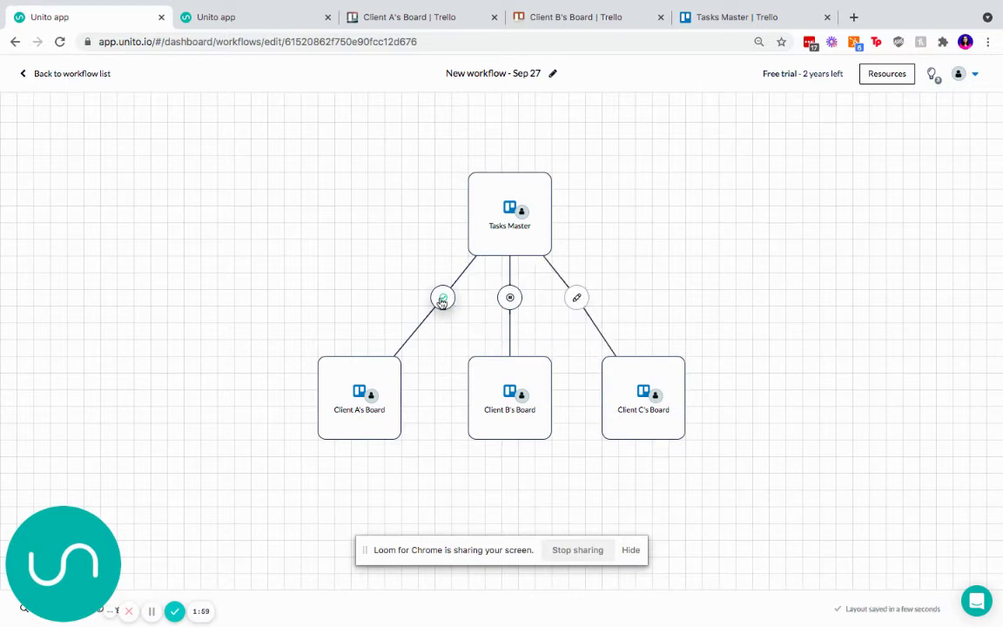
{"action": "mouse_move", "coordinate": [593, 374]}
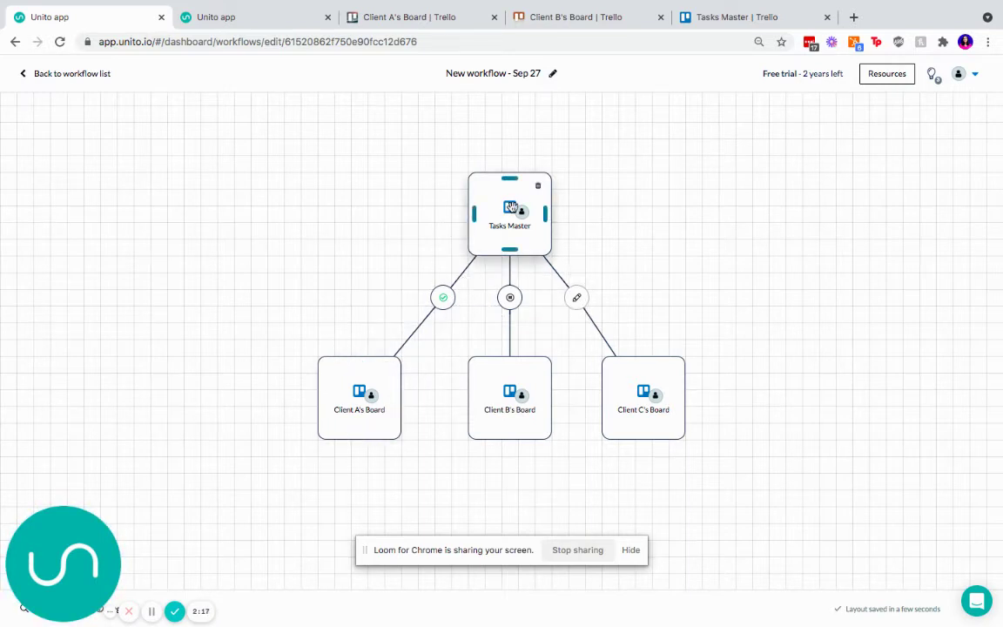
View the Tasks Master board in Trello and the list of flows in Unito, and return to the workflow designer
{"action": "left_click", "coordinate": [713, 14]}
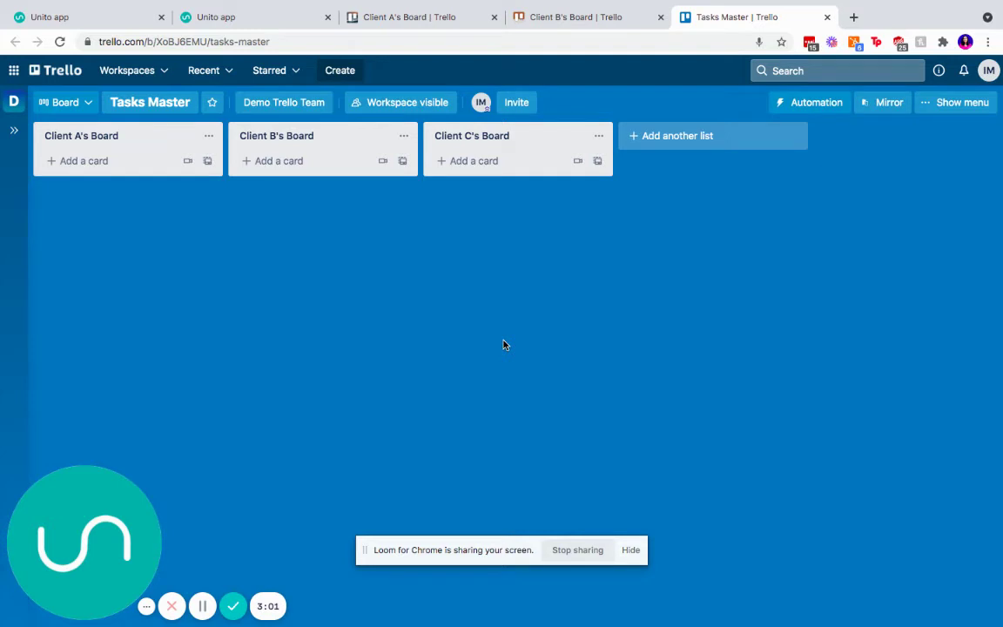
{"action": "left_click", "coordinate": [248, 17]}
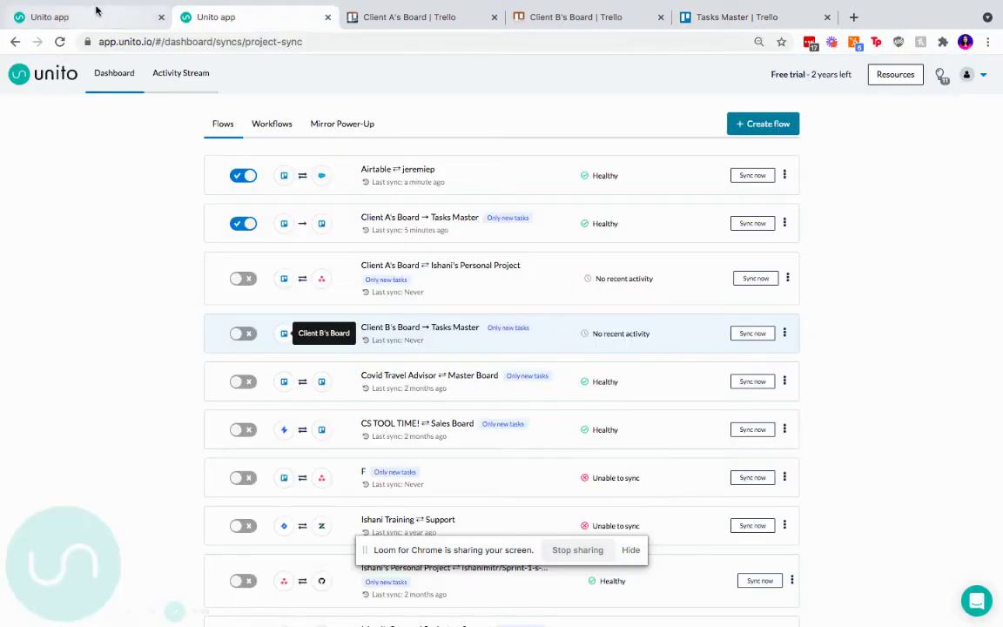
{"action": "left_click", "coordinate": [96, 10]}
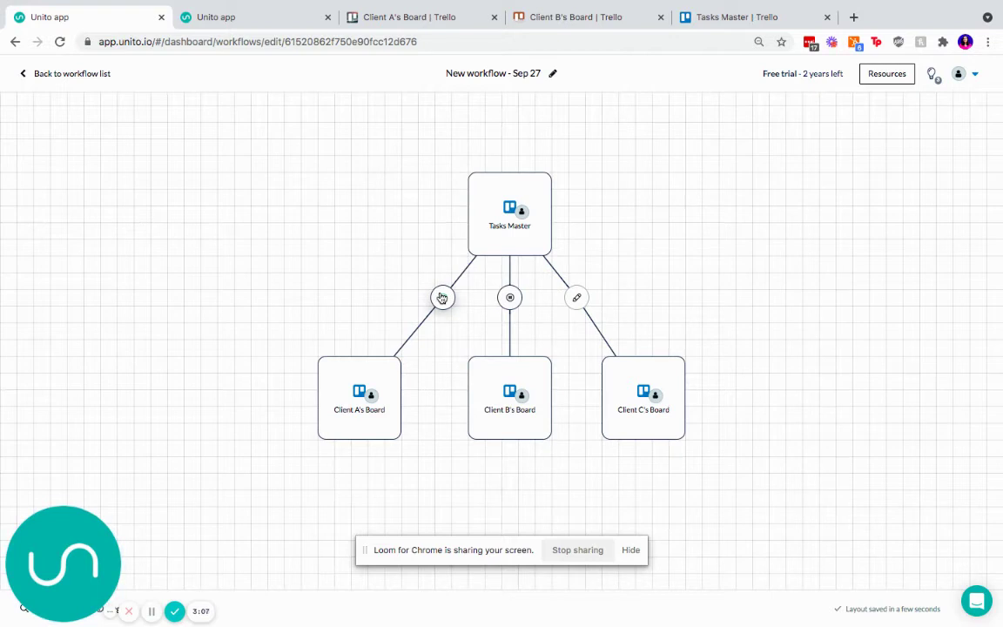
Open the flow between Client A's Board and Tasks Master and examine its flow direction
{"action": "left_click", "coordinate": [441, 298]}
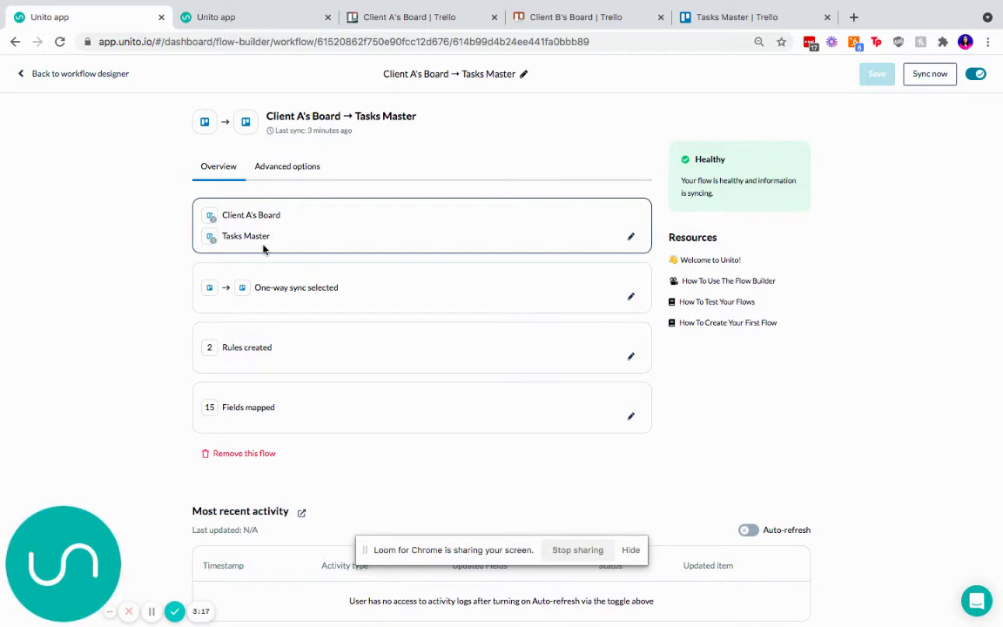
{"action": "left_click", "coordinate": [628, 298]}
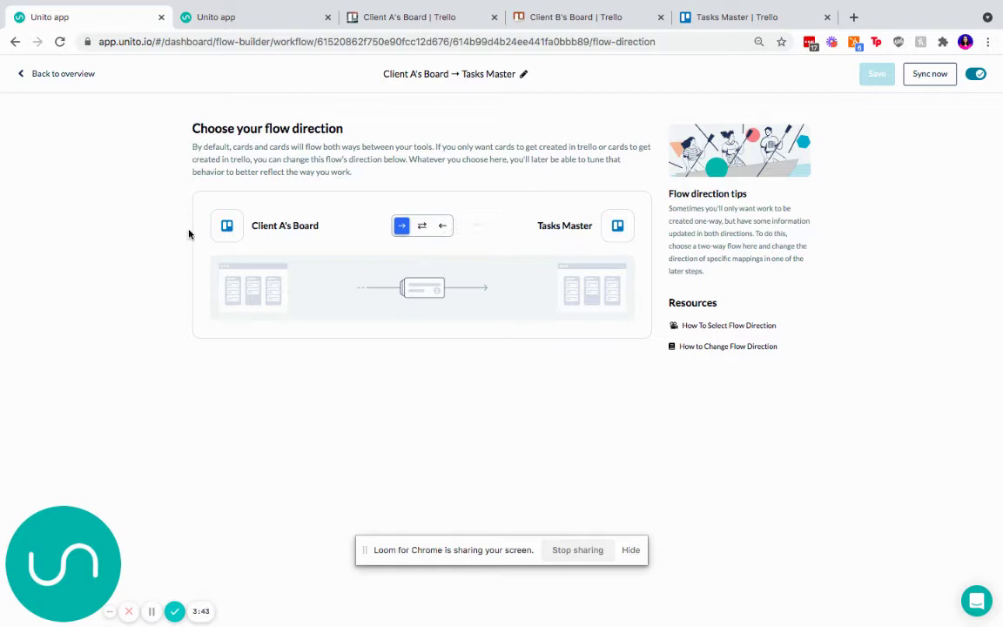
{"action": "left_click", "coordinate": [62, 74]}
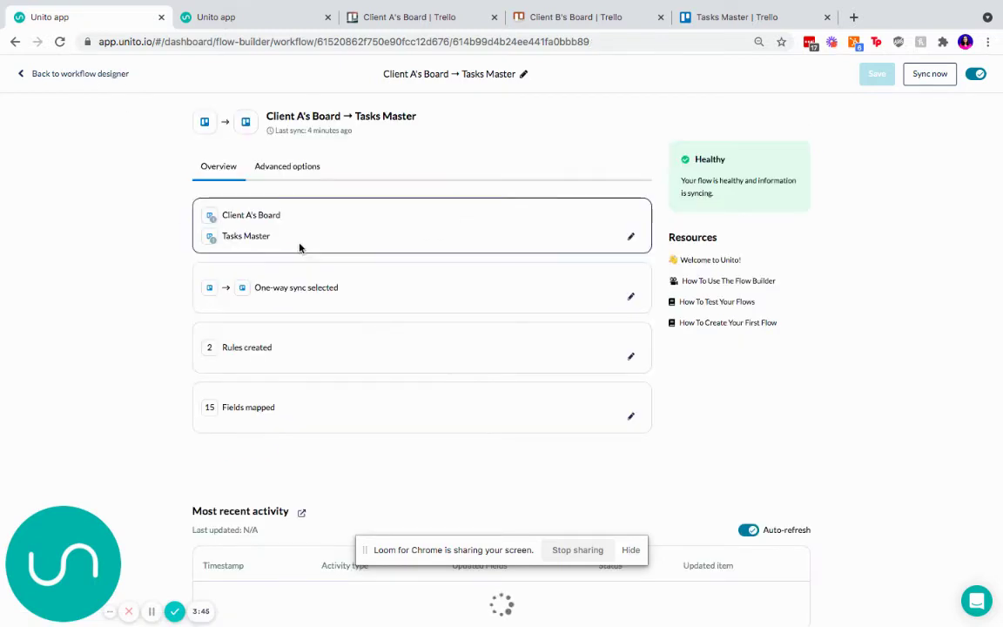
Examine the triggers and actions in the rules of the Client A's Board to Tasks Master flow
{"action": "scroll", "coordinate": [303, 246], "scroll_direction": "down", "scroll_amount": 1}
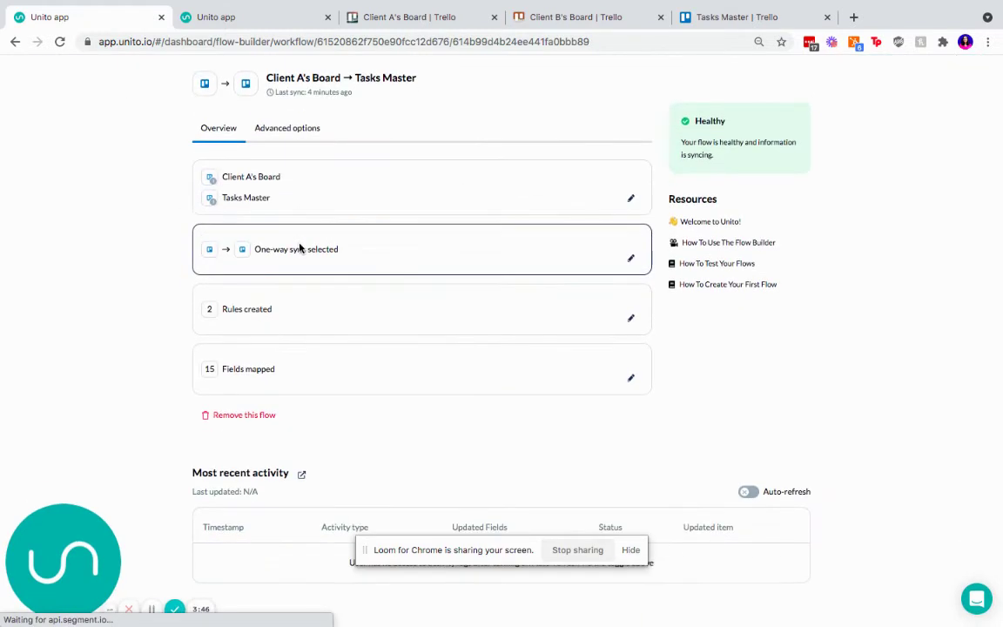
{"action": "left_click", "coordinate": [629, 320]}
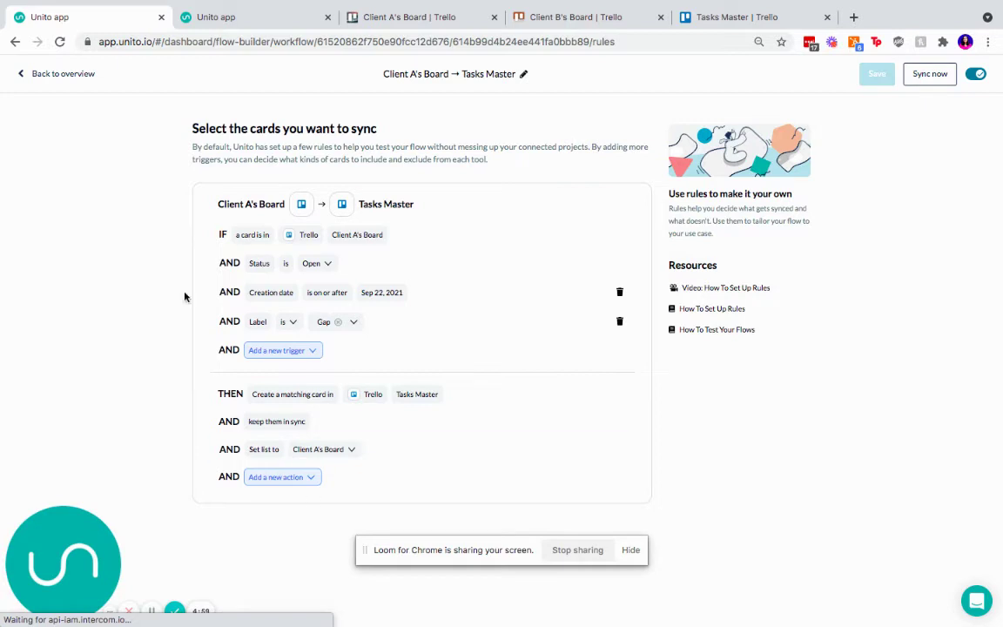
{"action": "left_click", "coordinate": [78, 75]}
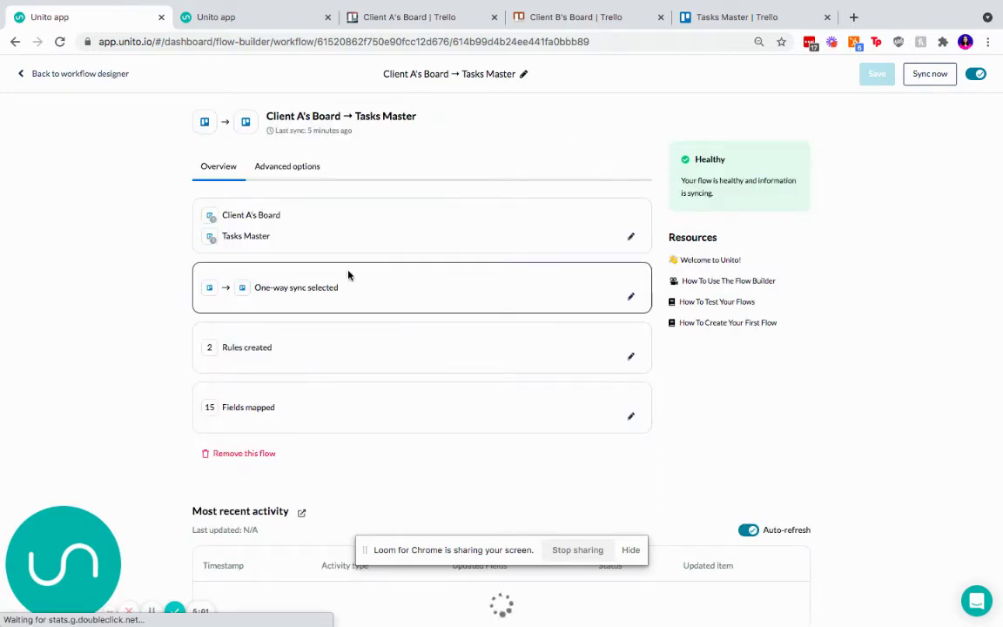
Examine the field mappings and their sync directions between Client A's Board and Tasks Master
{"action": "scroll", "coordinate": [593, 404], "scroll_direction": "down", "scroll_amount": 1}
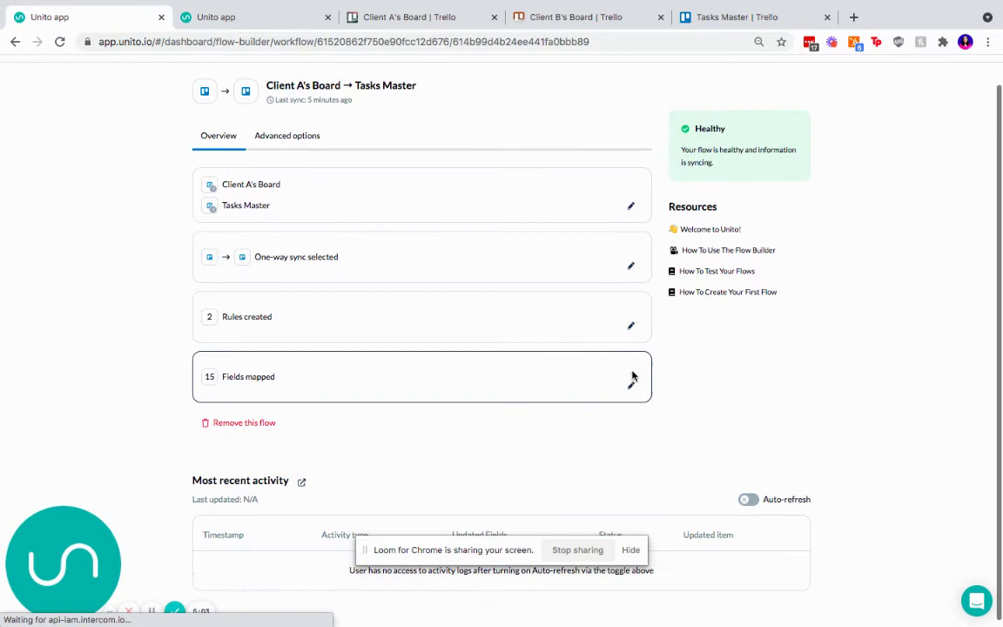
{"action": "left_click", "coordinate": [631, 385]}
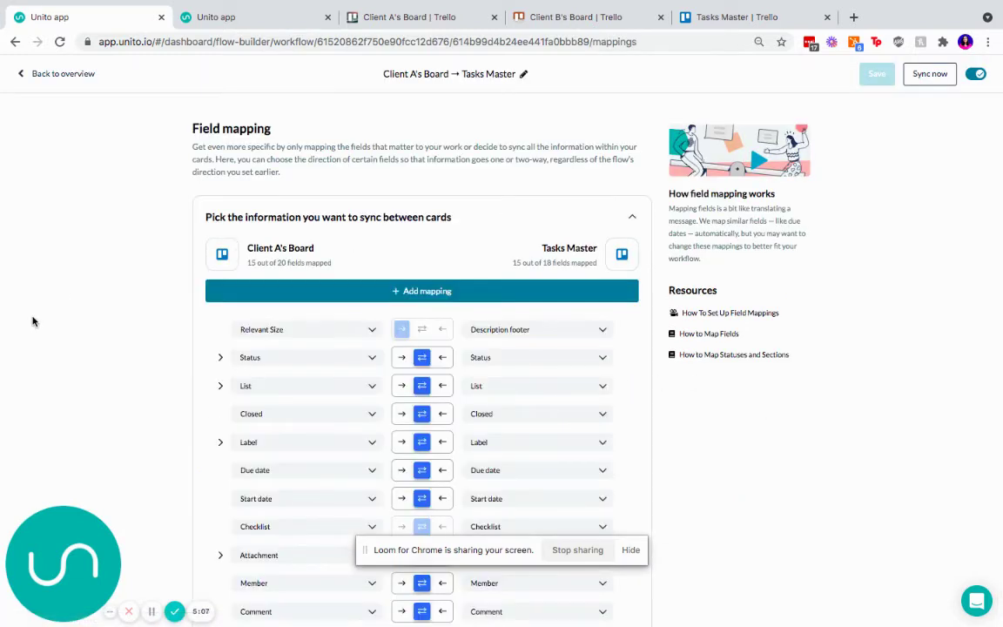
{"action": "scroll", "coordinate": [32, 322], "scroll_direction": "down", "scroll_amount": 3}
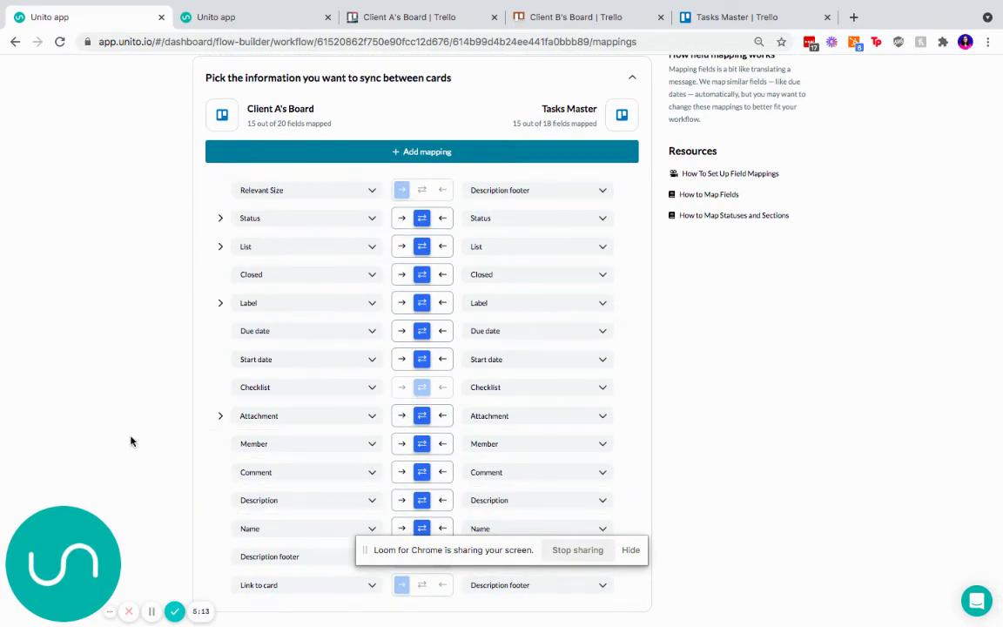
{"action": "scroll", "coordinate": [132, 431], "scroll_direction": "up", "scroll_amount": 1}
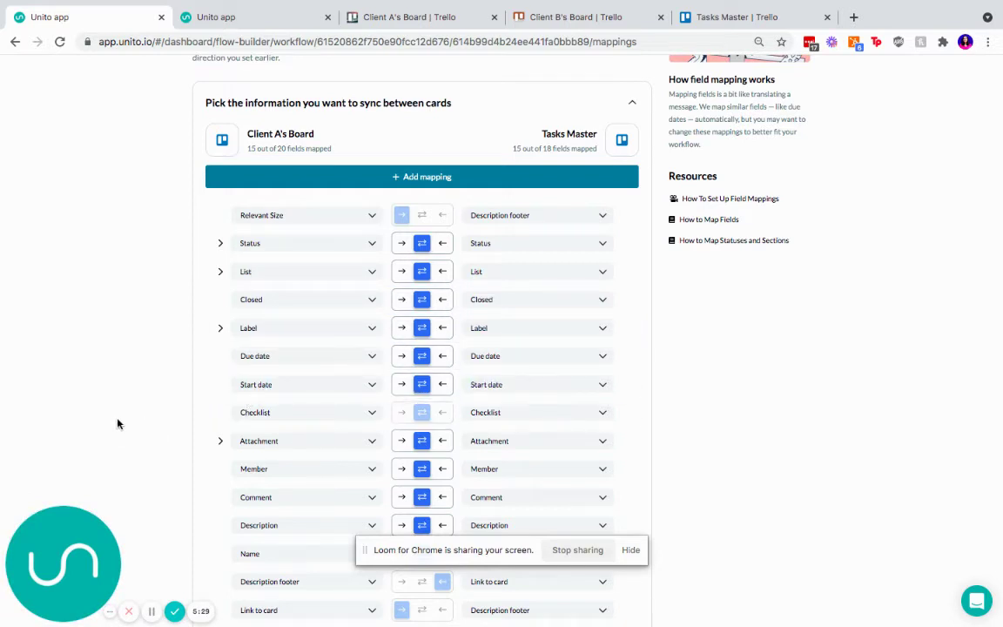
{"action": "scroll", "coordinate": [118, 424], "scroll_direction": "up", "scroll_amount": 1}
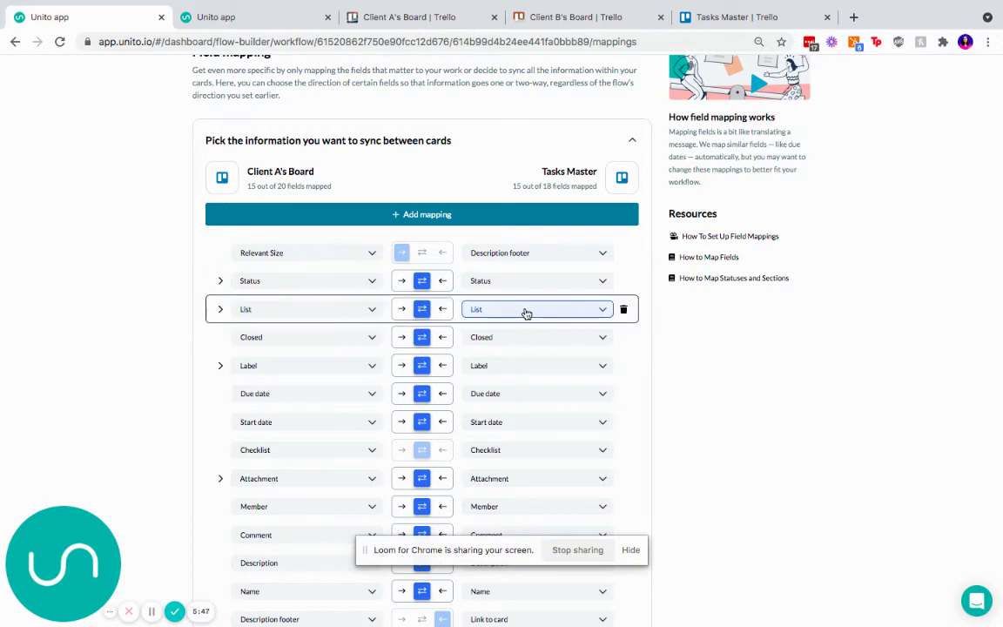
Expand the List mapping, compare the lists on Client A's Board and Tasks Master in Trello, and return to the field mappings in Unito
{"action": "left_click", "coordinate": [220, 312]}
{"action": "scroll", "coordinate": [121, 405], "scroll_direction": "down", "scroll_amount": 1}
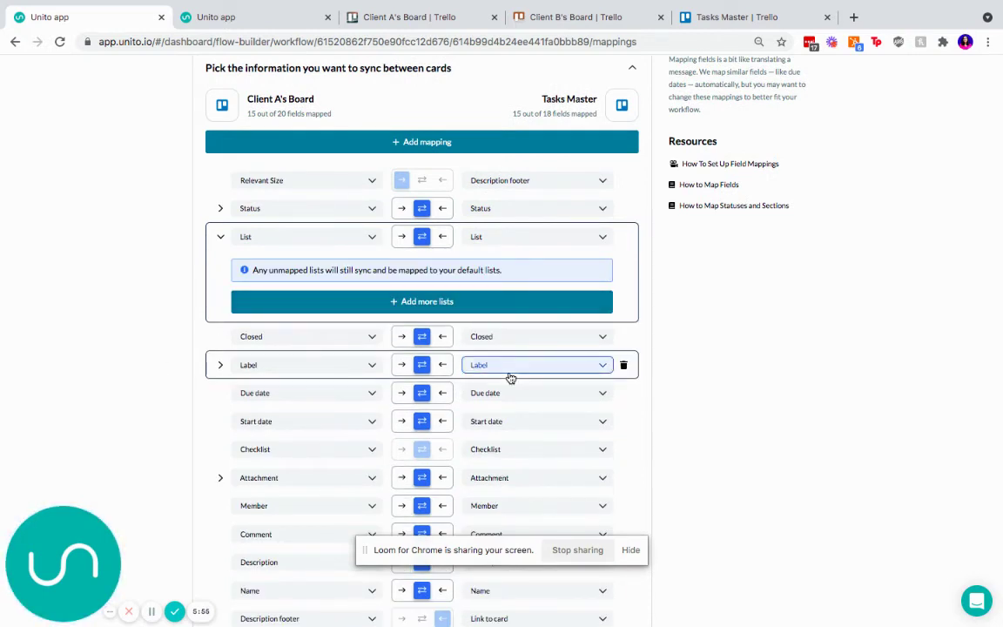
{"action": "left_click", "coordinate": [364, 16]}
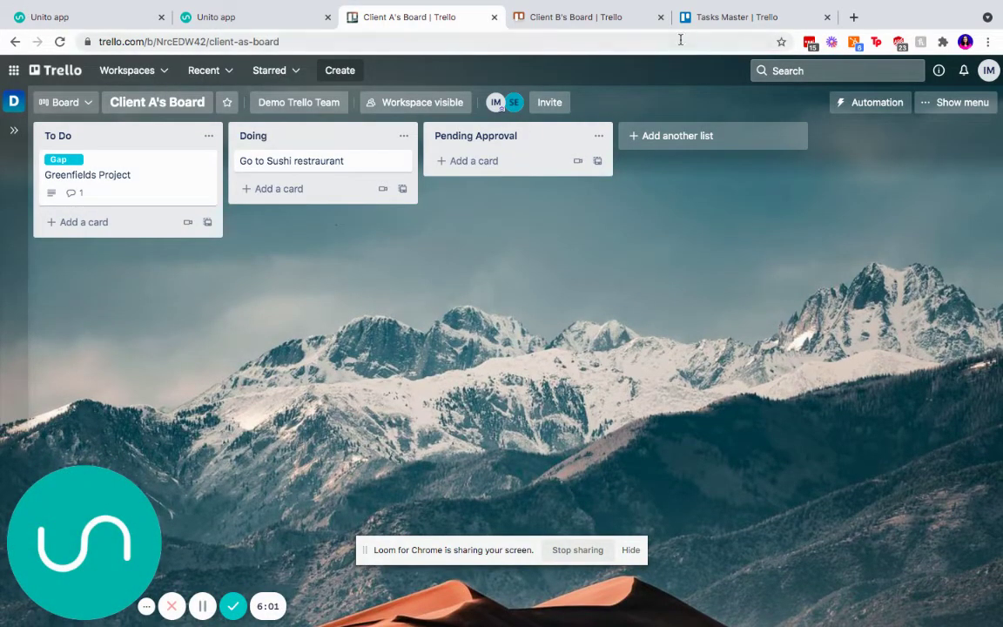
{"action": "left_click", "coordinate": [700, 21]}
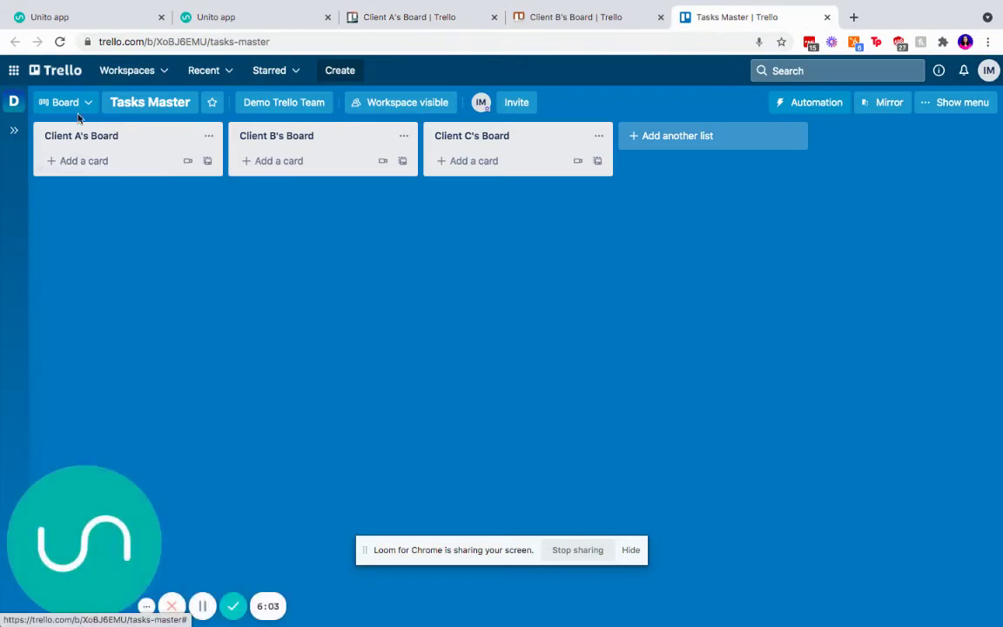
{"action": "left_click", "coordinate": [259, 20]}
{"action": "left_click", "coordinate": [74, 18]}
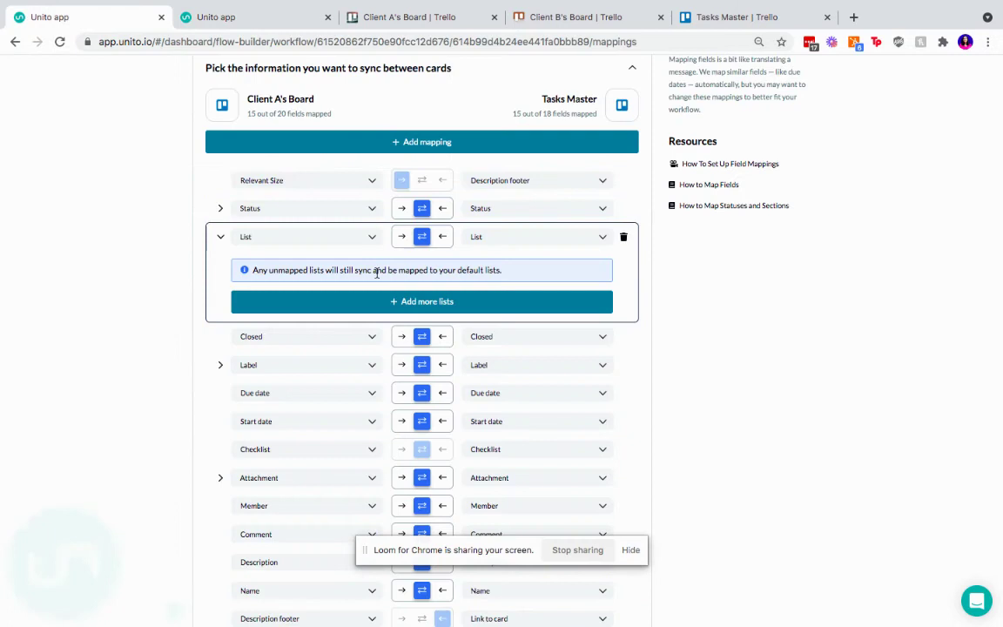
Add a list mapping that links Client A's lists Doing, Pending Approval and To Do to the Tasks Master list Client A's Board
{"action": "left_click", "coordinate": [335, 301]}
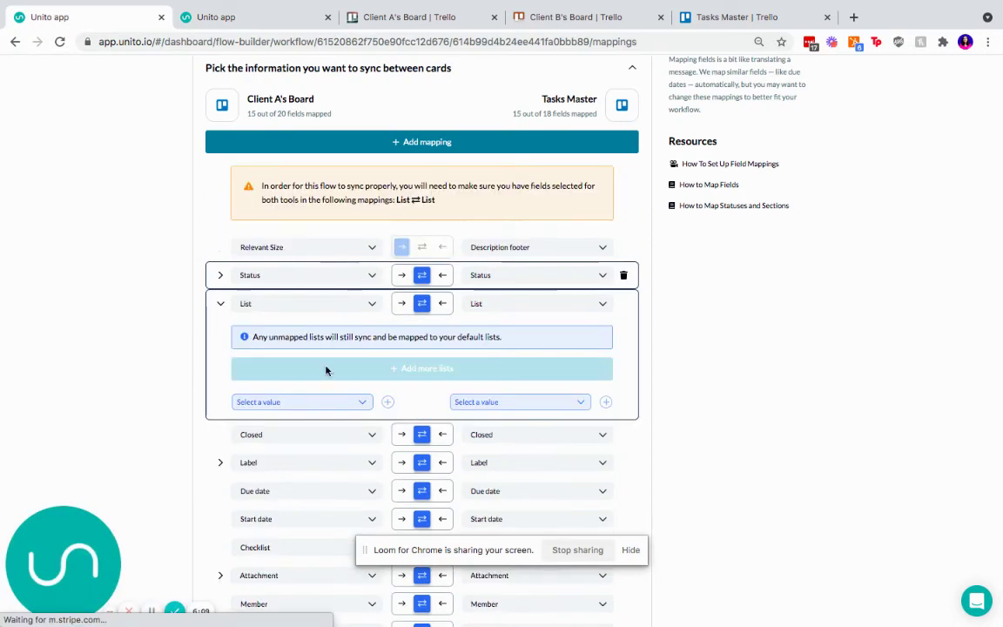
{"action": "left_click", "coordinate": [307, 400]}
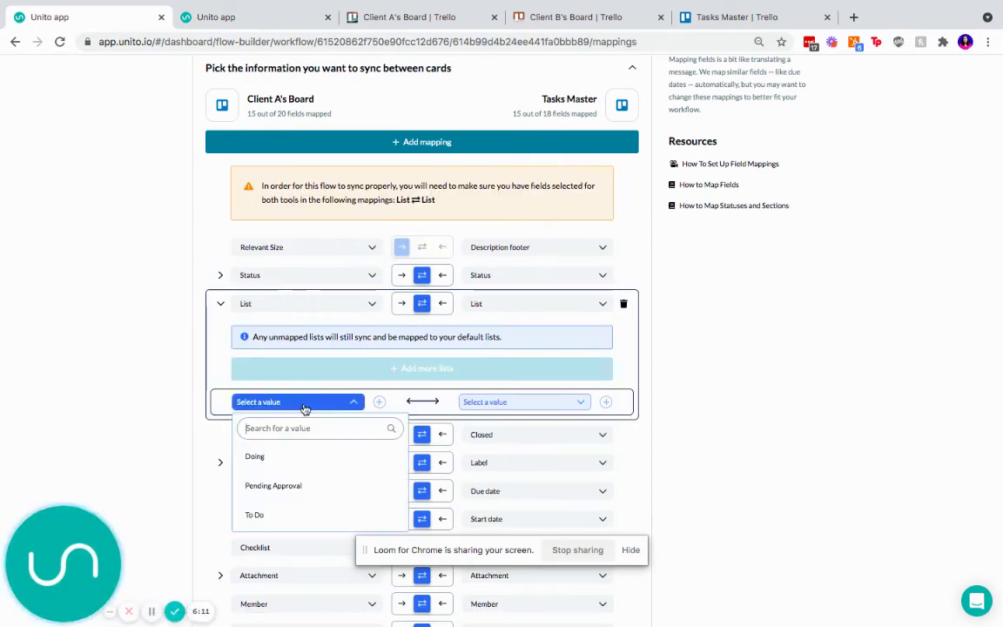
{"action": "left_click", "coordinate": [289, 455]}
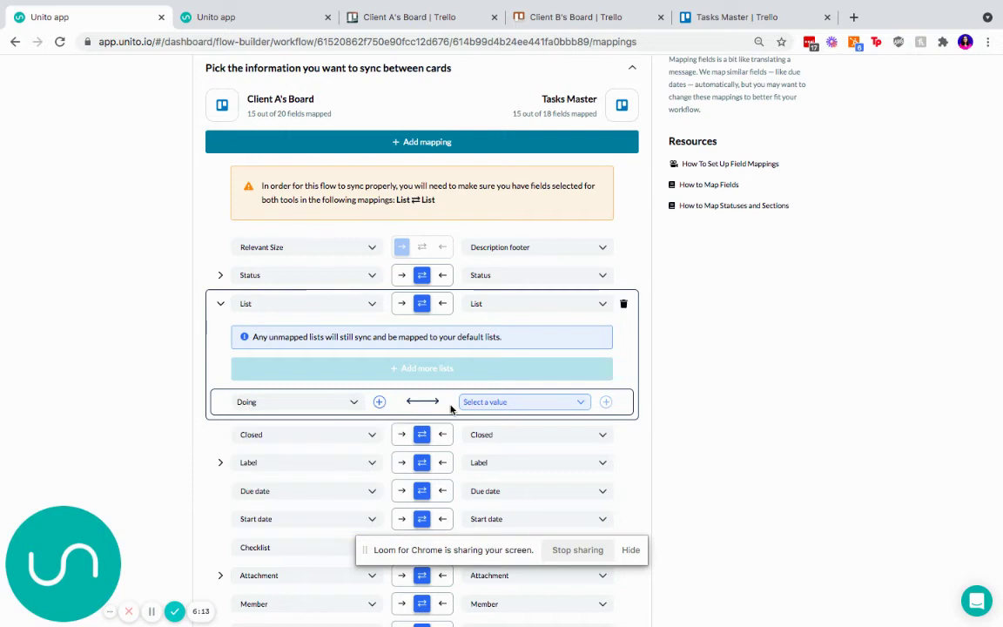
{"action": "left_click", "coordinate": [379, 401]}
{"action": "left_click", "coordinate": [310, 425]}
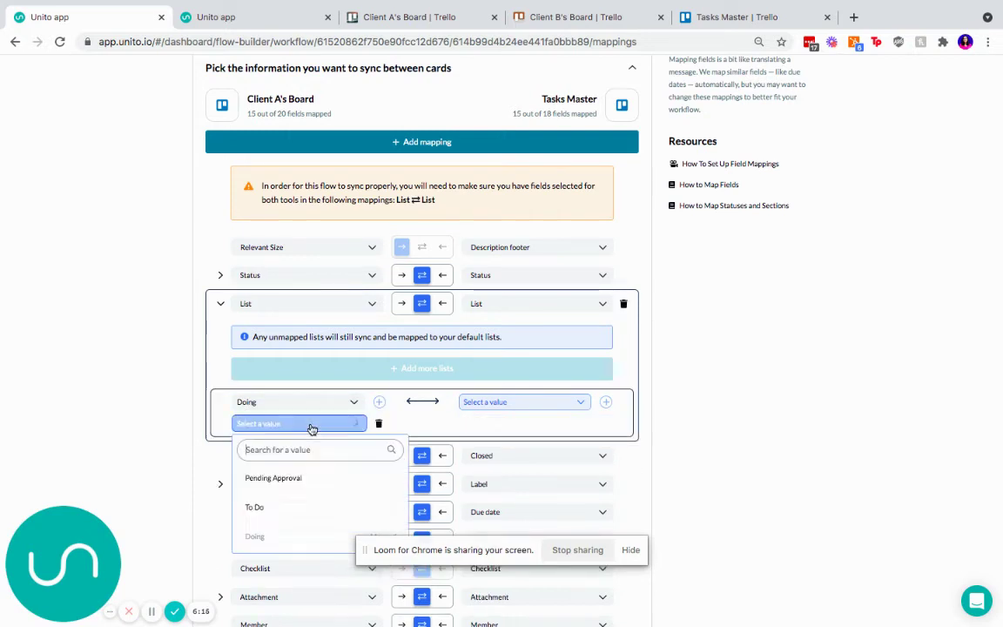
{"action": "left_click", "coordinate": [297, 479]}
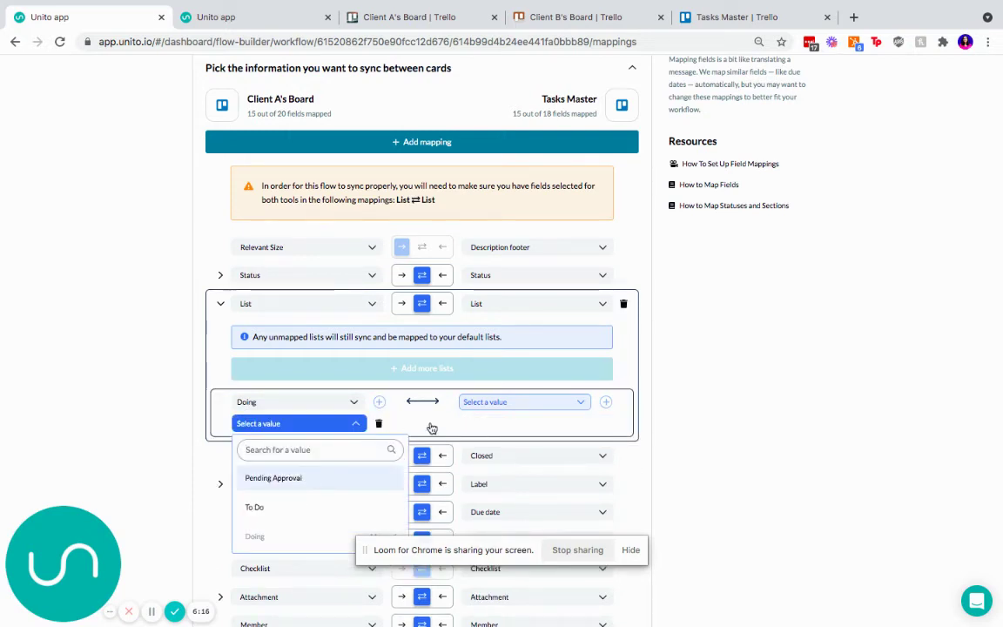
{"action": "left_click", "coordinate": [379, 401]}
{"action": "left_click", "coordinate": [281, 450]}
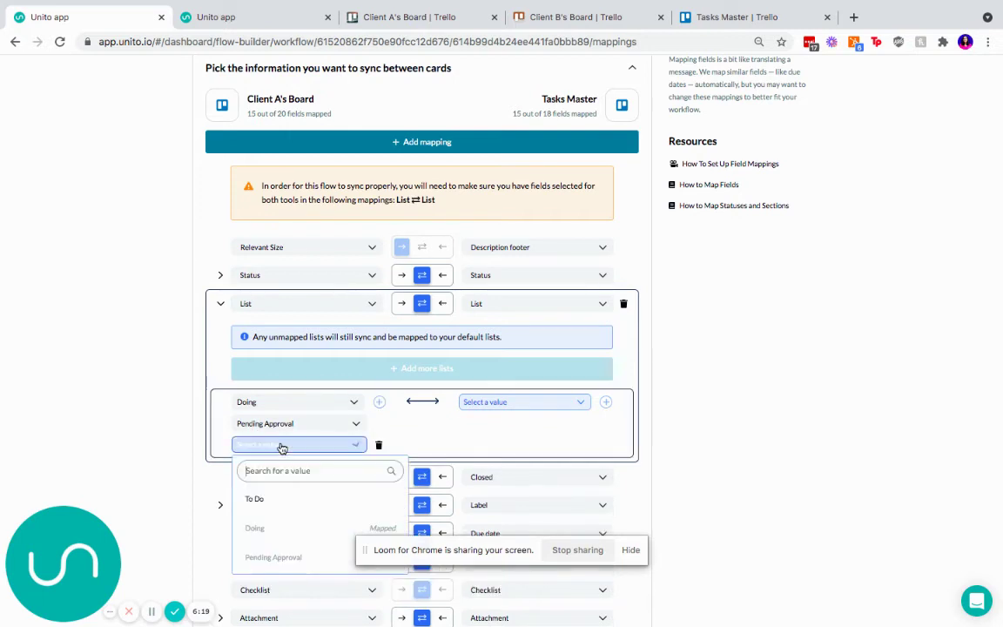
{"action": "left_click", "coordinate": [264, 497]}
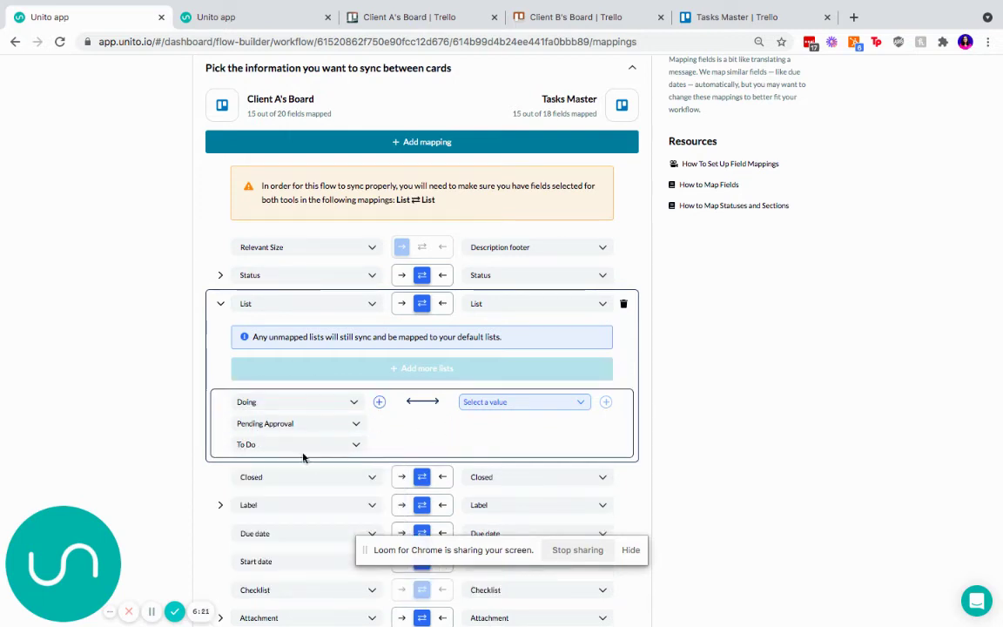
{"action": "left_click", "coordinate": [501, 402]}
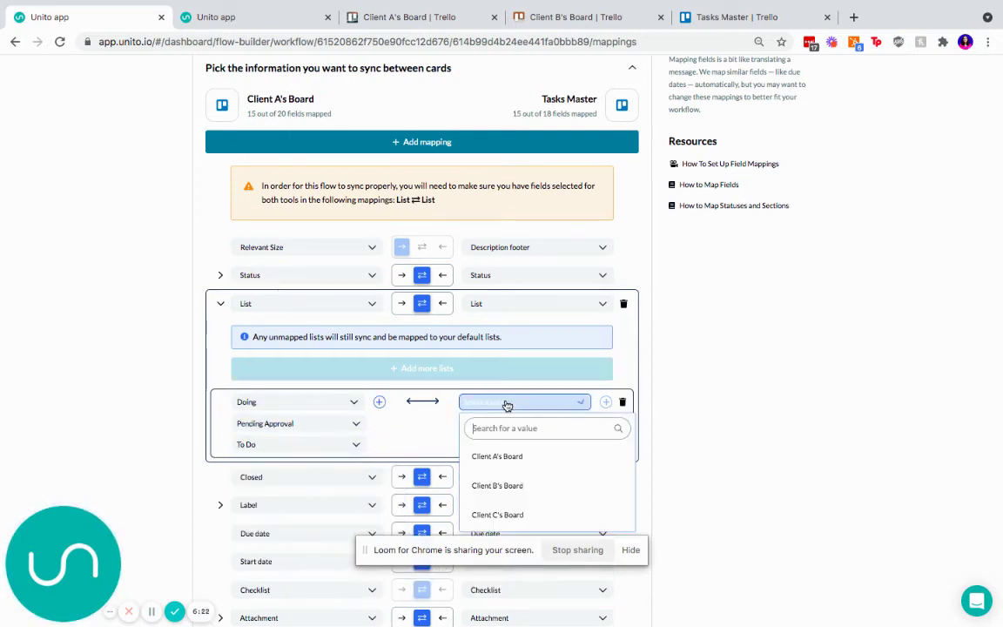
{"action": "left_click", "coordinate": [505, 455]}
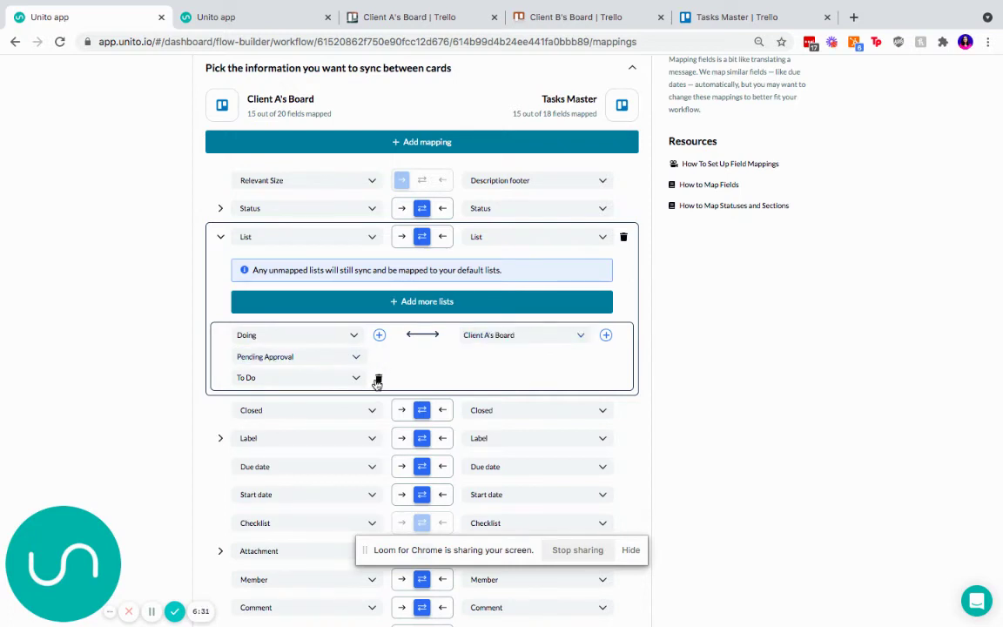
Remove To Do from the grouped list mapping and map it separately to the Client B's Board list on Tasks Master
{"action": "left_click", "coordinate": [380, 379]}
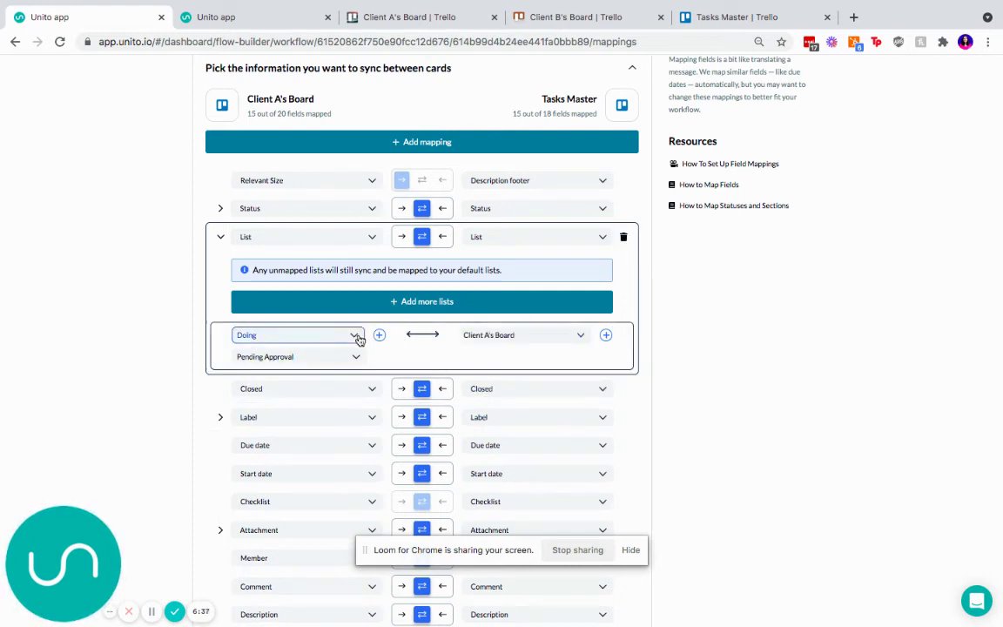
{"action": "left_click", "coordinate": [413, 311]}
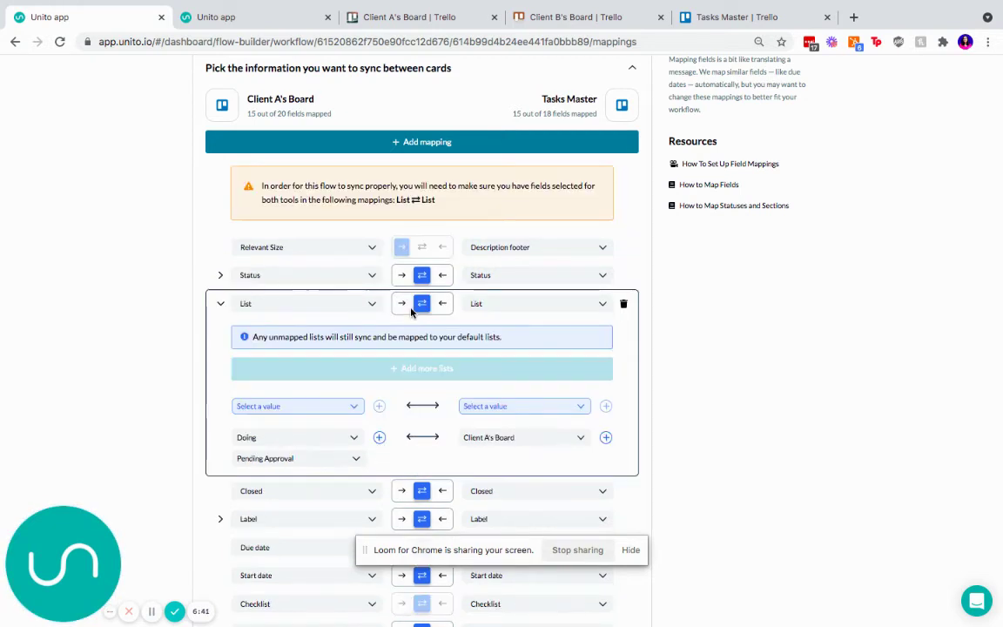
{"action": "left_click", "coordinate": [313, 406]}
{"action": "left_click", "coordinate": [253, 460]}
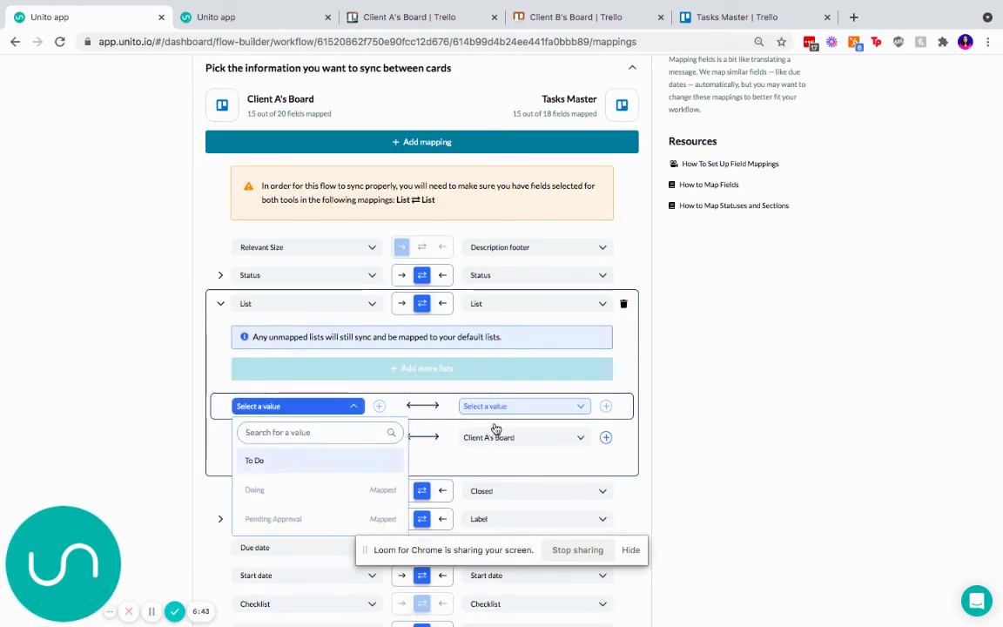
{"action": "left_click", "coordinate": [525, 405]}
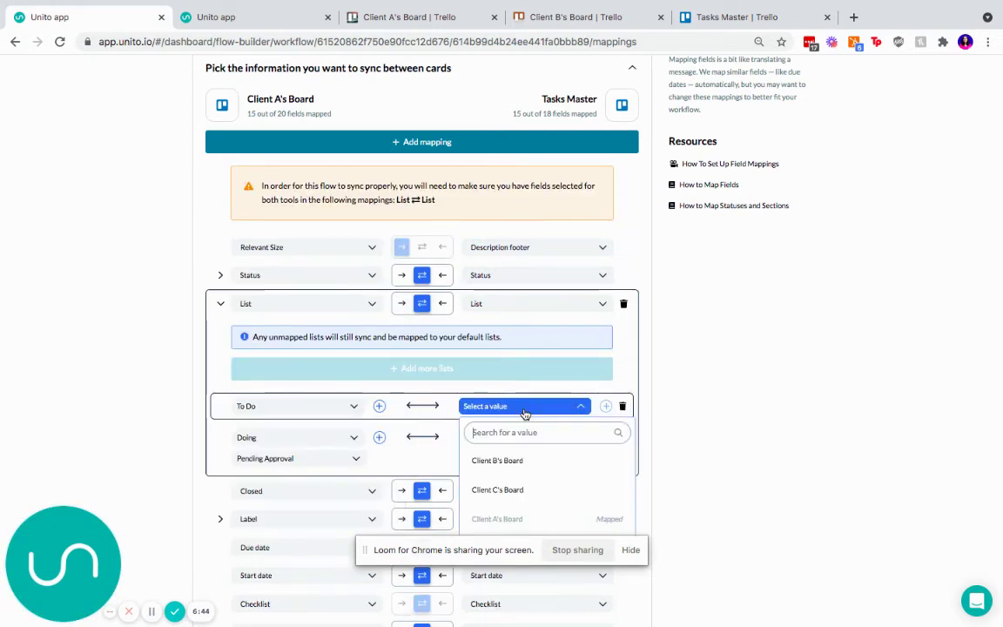
{"action": "left_click", "coordinate": [600, 456]}
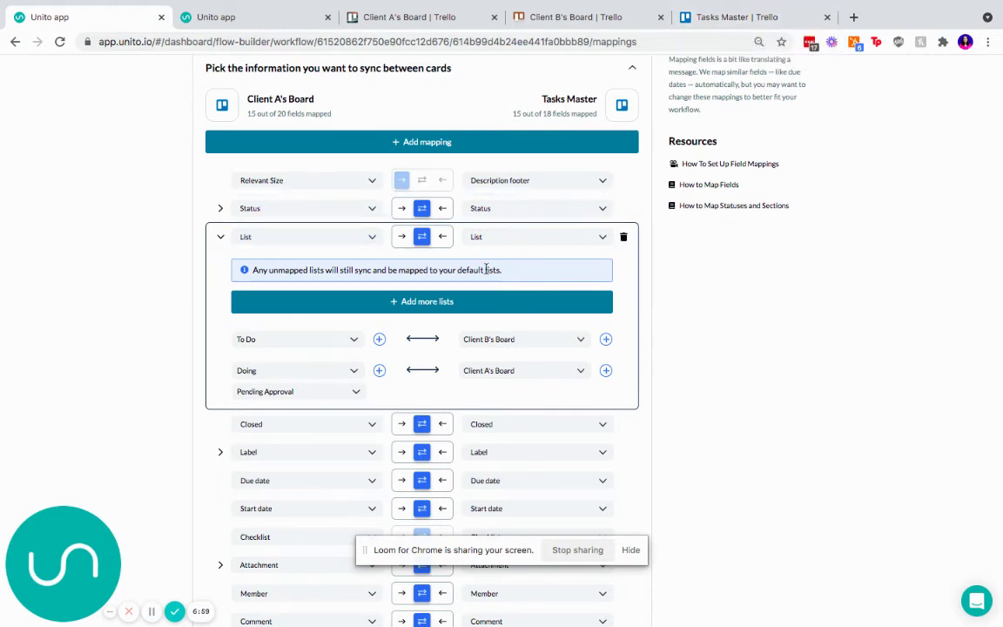
{"action": "left_click", "coordinate": [219, 239]}
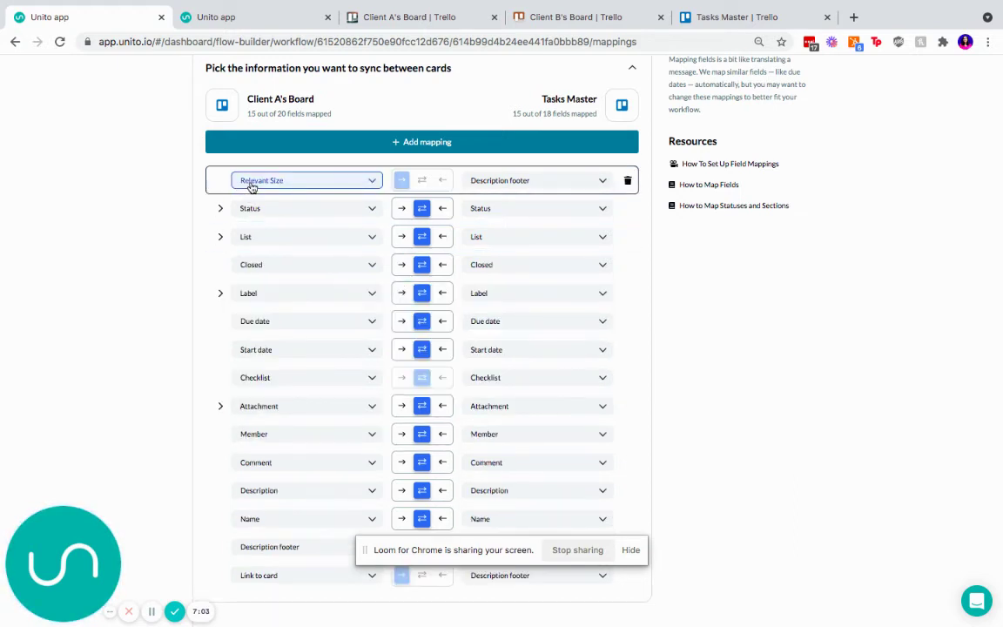
Check which Client A's Board fields are available for a new mapping, and discard the empty mapping
{"action": "left_click", "coordinate": [415, 143]}
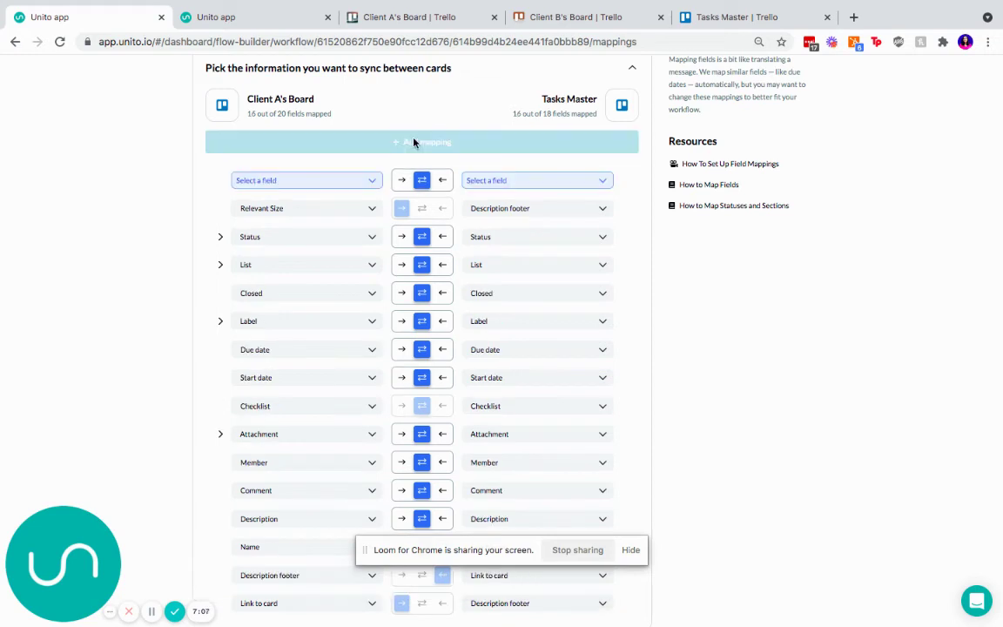
{"action": "left_click", "coordinate": [341, 182]}
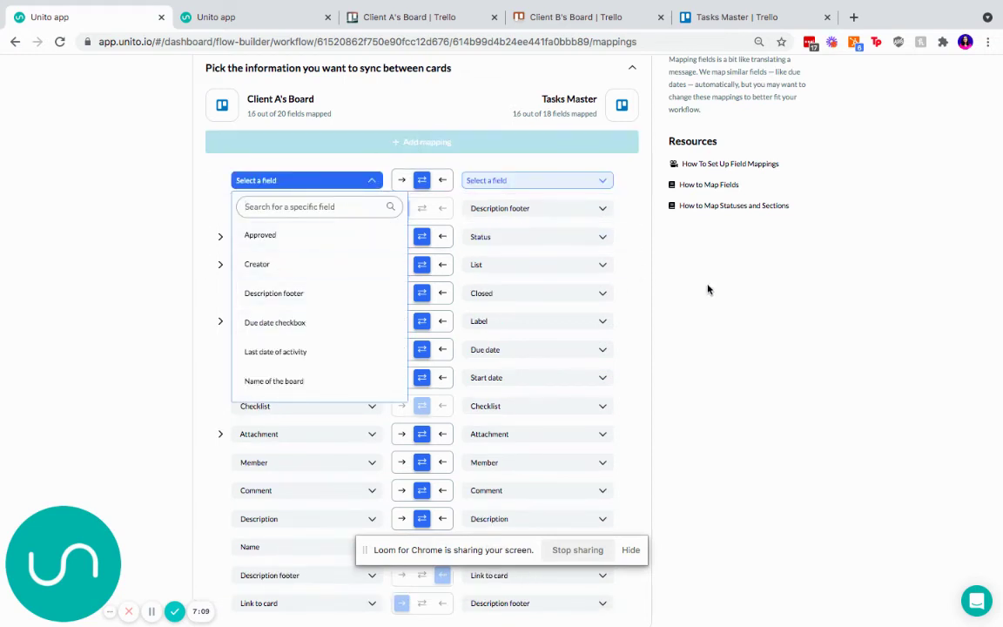
{"action": "left_click", "coordinate": [653, 265]}
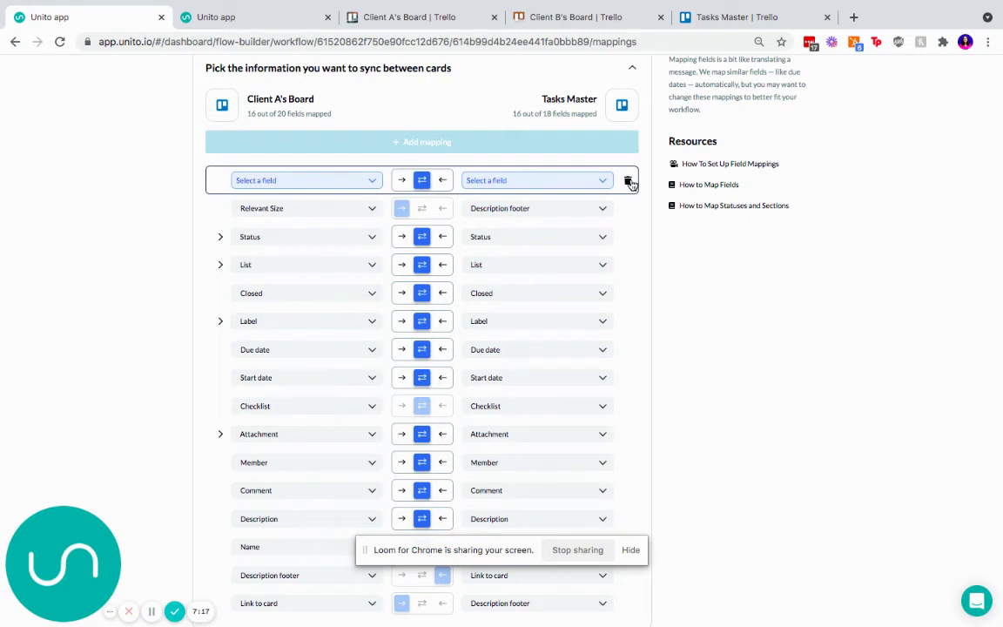
{"action": "left_click", "coordinate": [629, 181]}
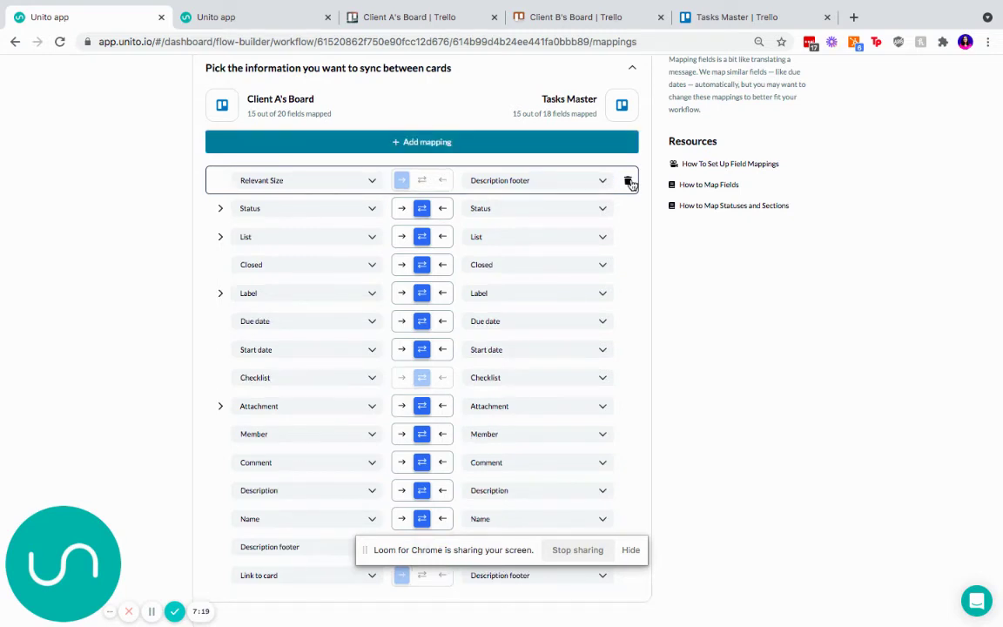
Examine how the individual colour labels are paired in the Label mapping between Client A's Board and Tasks Master
{"action": "left_click", "coordinate": [219, 292]}
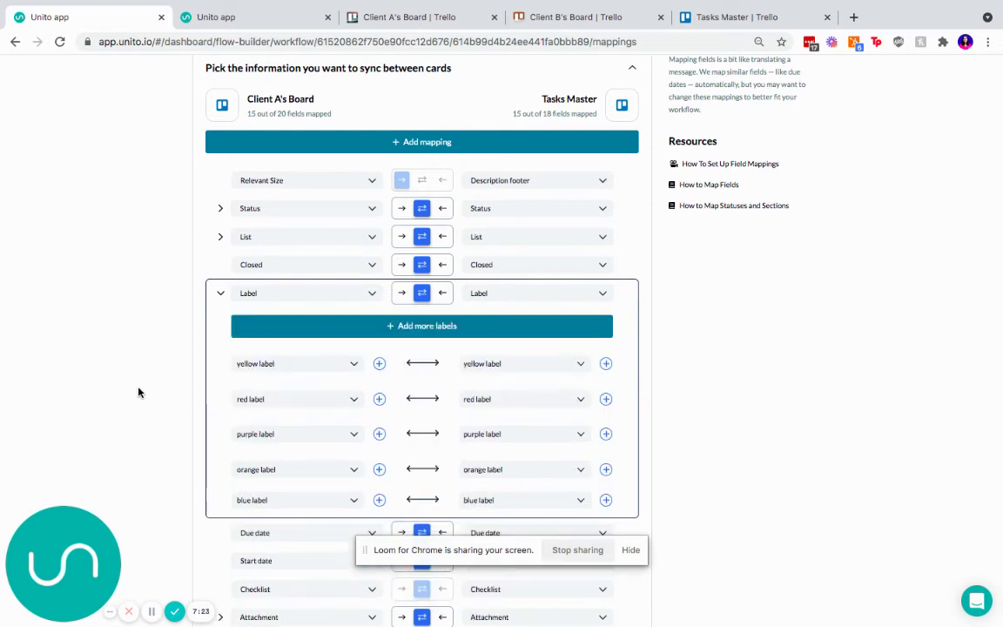
{"action": "scroll", "coordinate": [138, 393], "scroll_direction": "down", "scroll_amount": 1}
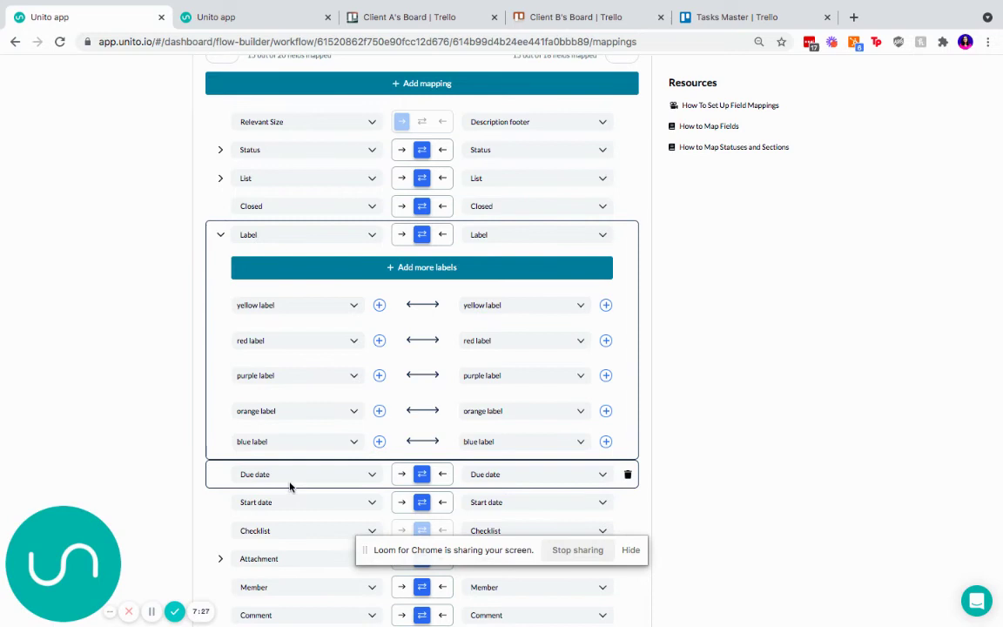
{"action": "left_click", "coordinate": [290, 310]}
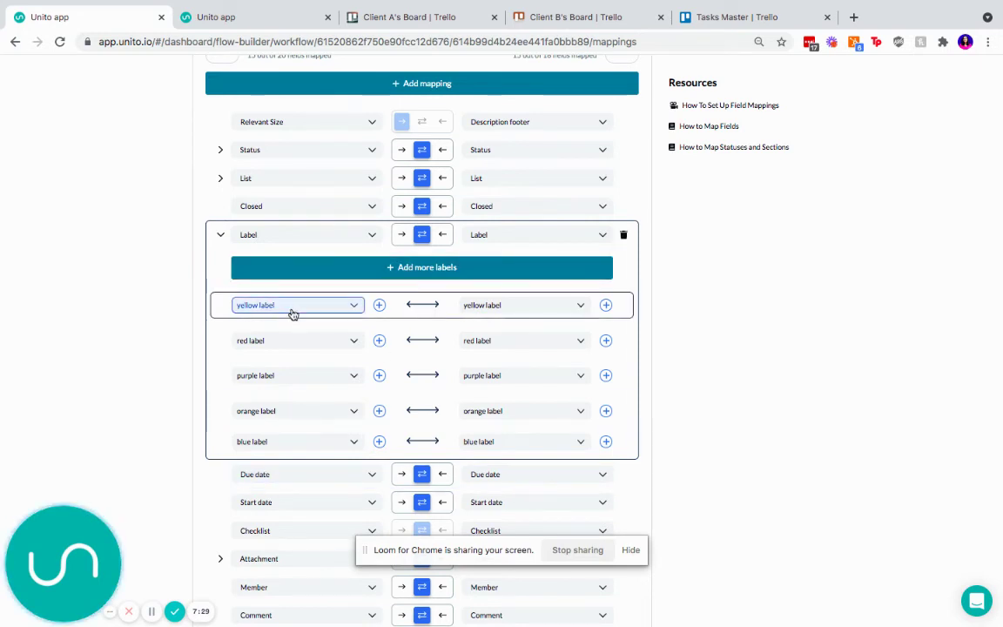
{"action": "scroll", "coordinate": [293, 315], "scroll_direction": "up", "scroll_amount": 1}
{"action": "left_click", "coordinate": [283, 372]}
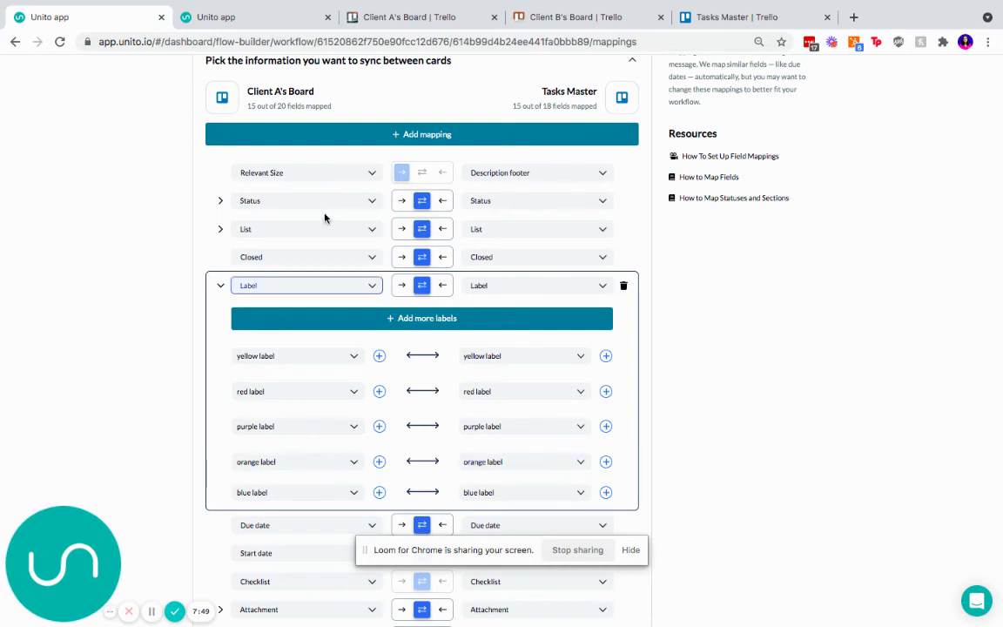
{"action": "left_click", "coordinate": [221, 286]}
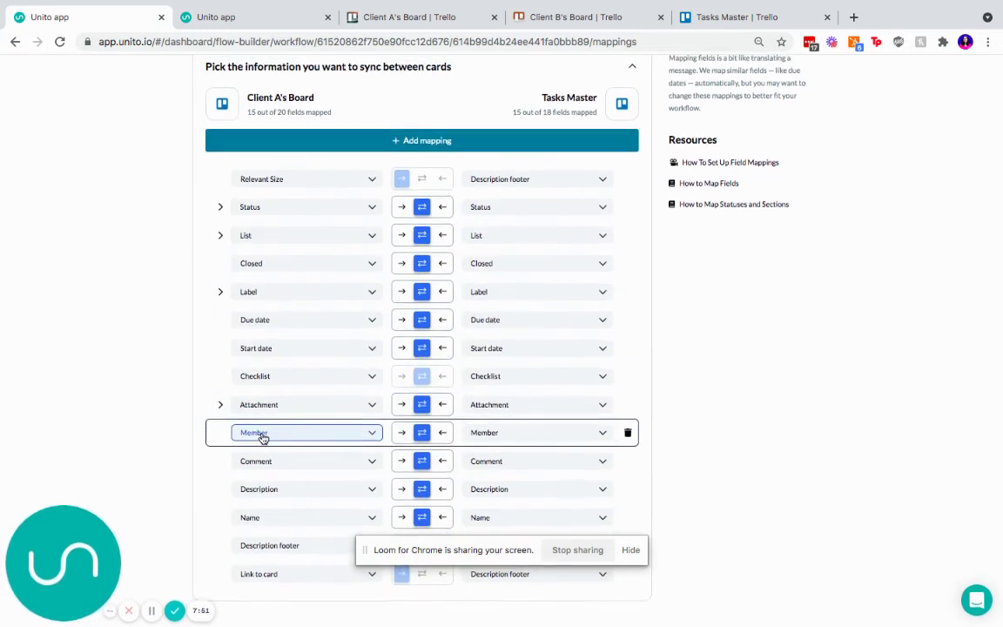
Examine the Attachment mapping and the rest of the mapped fields between the two boards
{"action": "left_click", "coordinate": [220, 406]}
{"action": "left_click", "coordinate": [221, 406]}
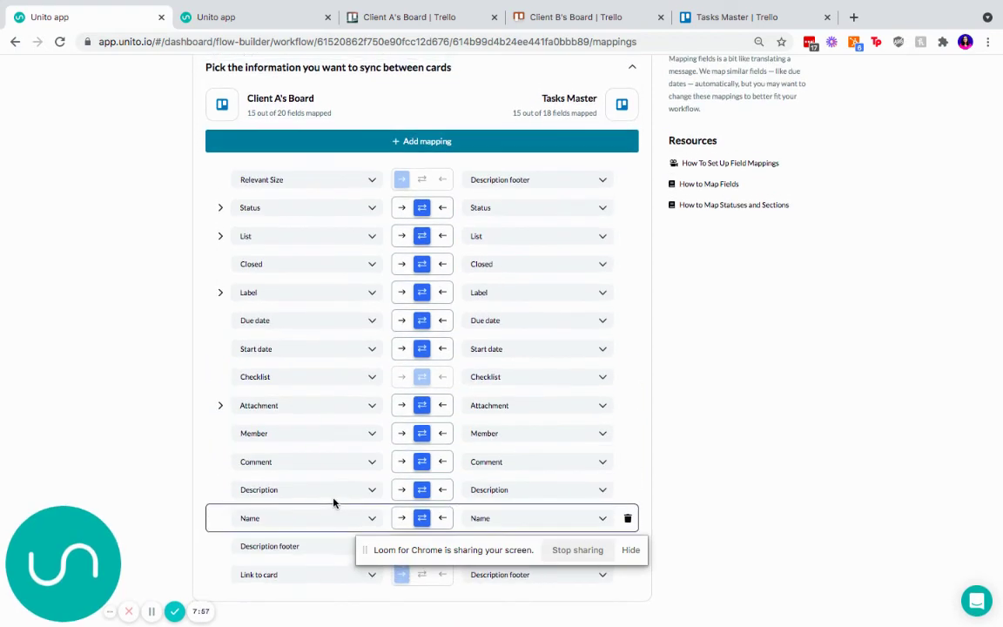
{"action": "scroll", "coordinate": [333, 502], "scroll_direction": "up", "scroll_amount": 2}
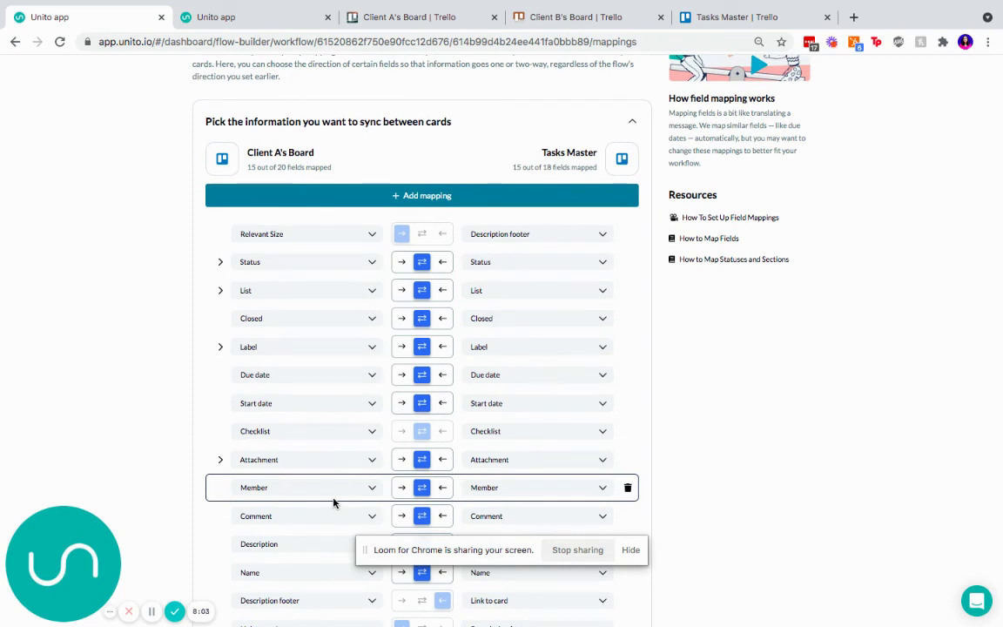
{"action": "scroll", "coordinate": [387, 289], "scroll_direction": "down", "scroll_amount": 1}
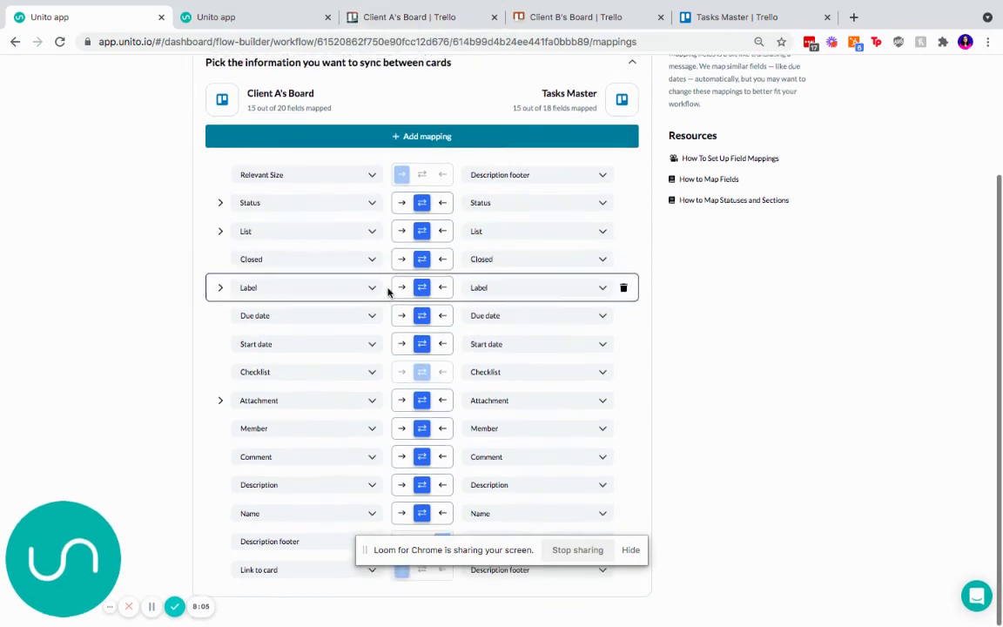
Save and sync the flow for cards created or modified from this point forward, and open Client A's Board in Trello
{"action": "scroll", "coordinate": [387, 289], "scroll_direction": "up", "scroll_amount": 5}
{"action": "left_click", "coordinate": [95, 76]}
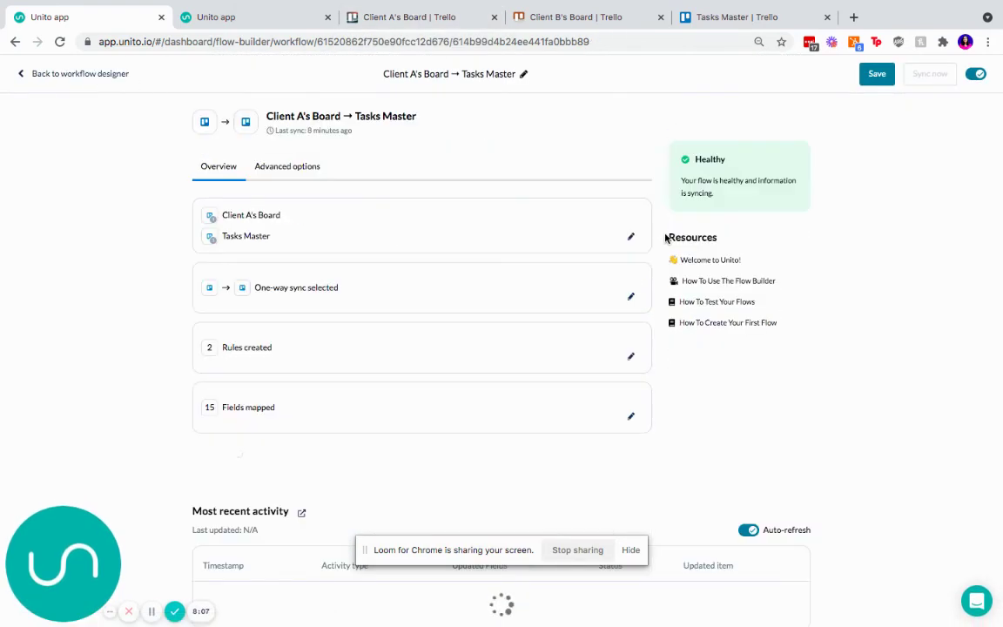
{"action": "left_click", "coordinate": [877, 75]}
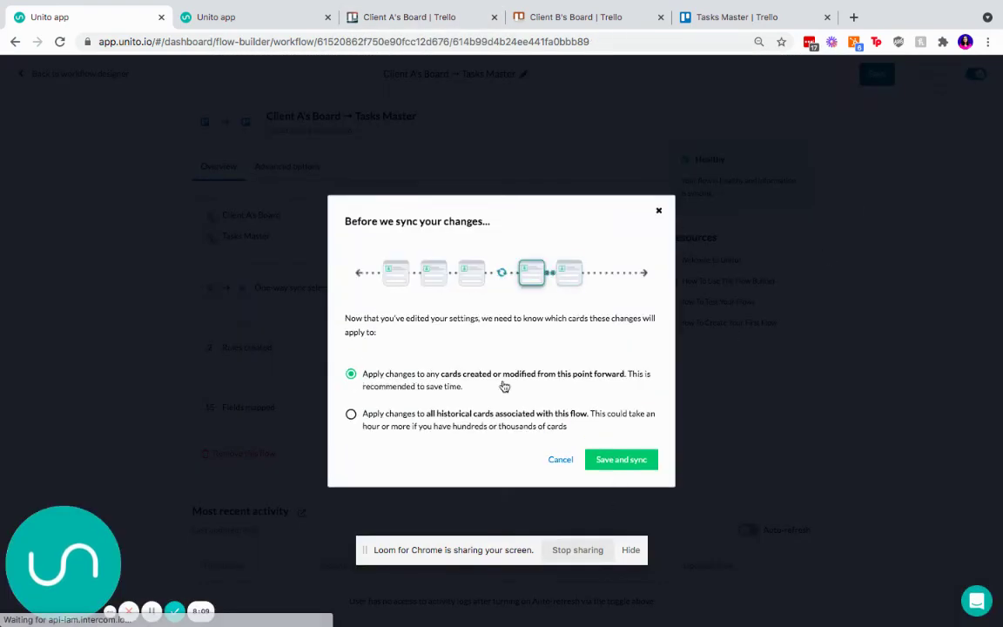
{"action": "left_click", "coordinate": [623, 464]}
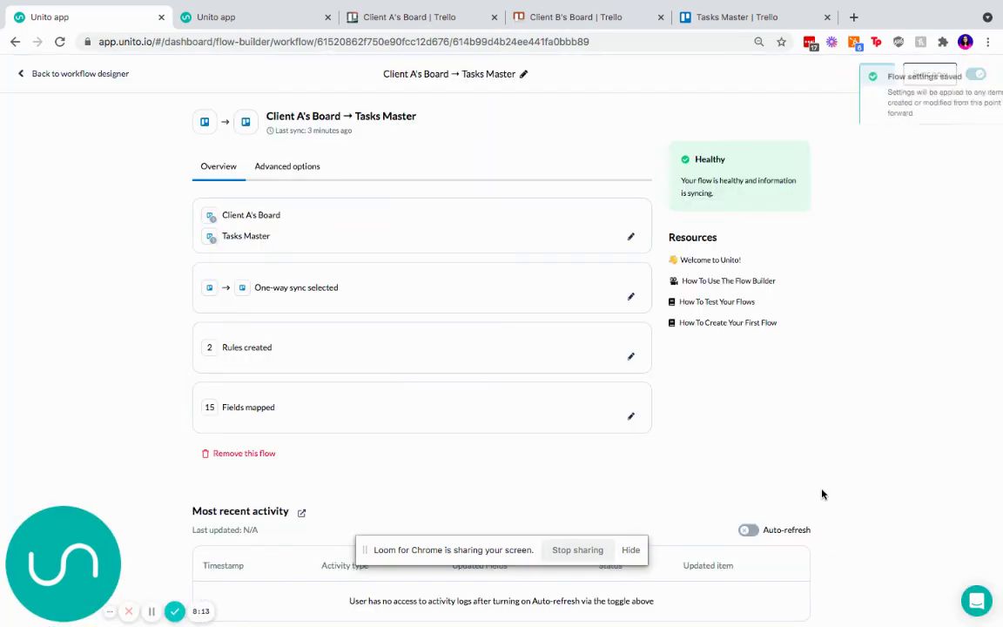
{"action": "left_click", "coordinate": [374, 18]}
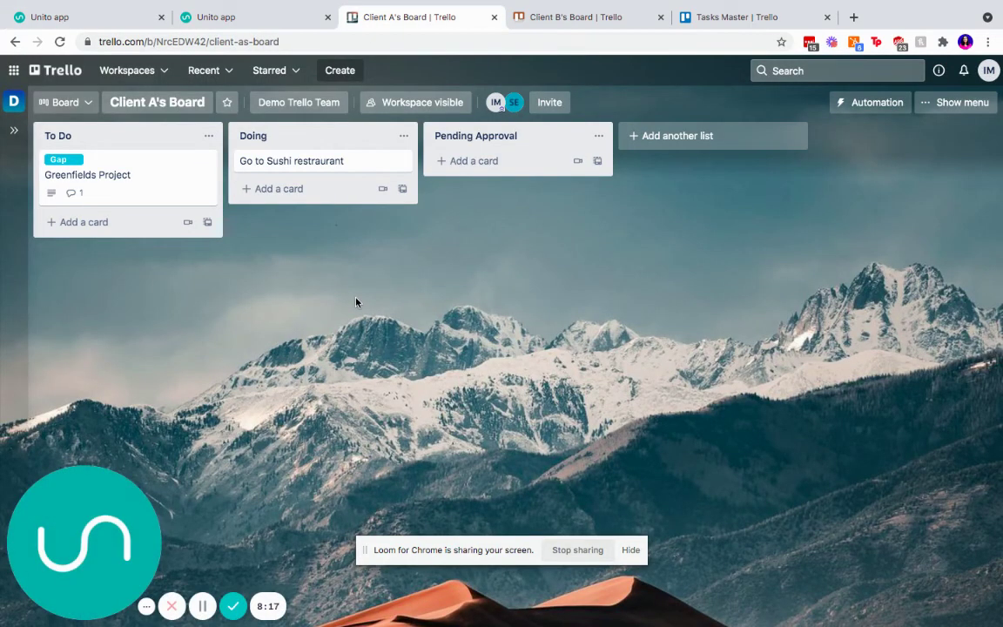
Add a card titled "Test card" to the To Do list of Client A's Board
{"action": "left_click", "coordinate": [103, 225]}
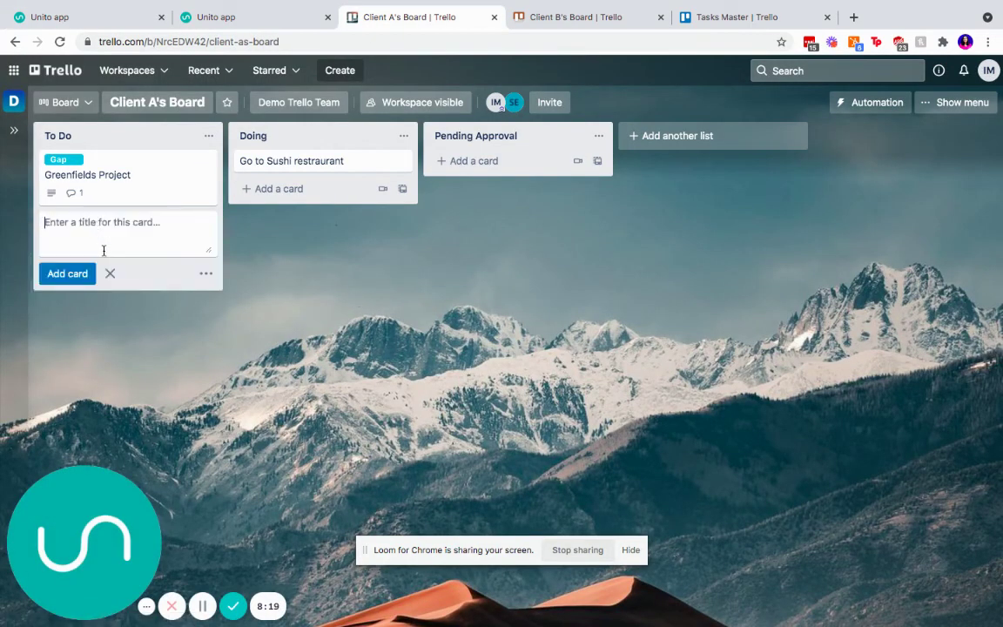
{"action": "type", "text": "Te"}
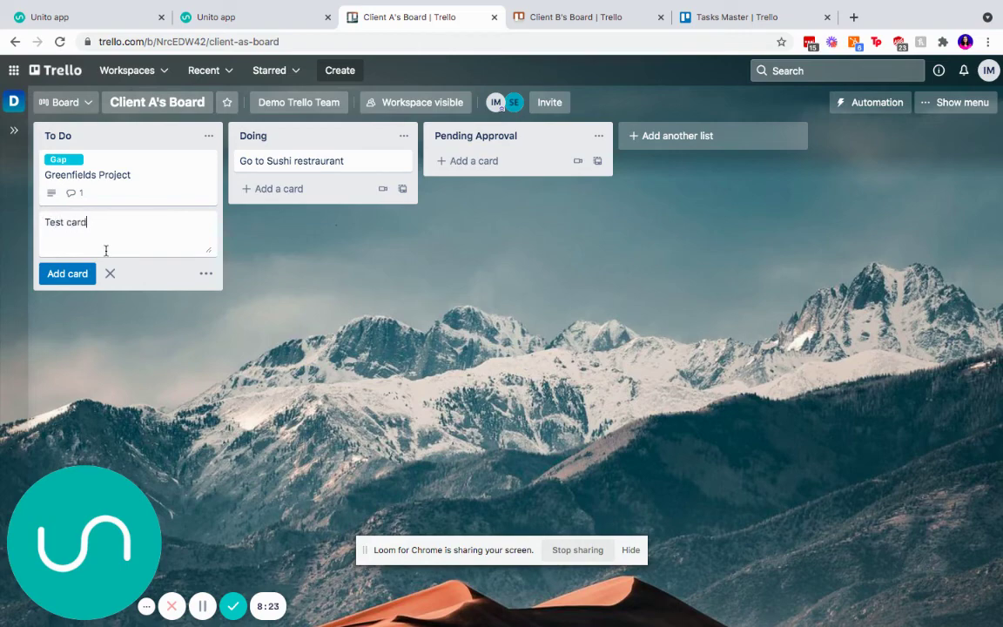
{"action": "type", "text": "st card"}
{"action": "key", "text": "Return"}
Give the Test card the Gap label and set its Relevant Size to Medium
{"action": "left_click", "coordinate": [157, 222]}
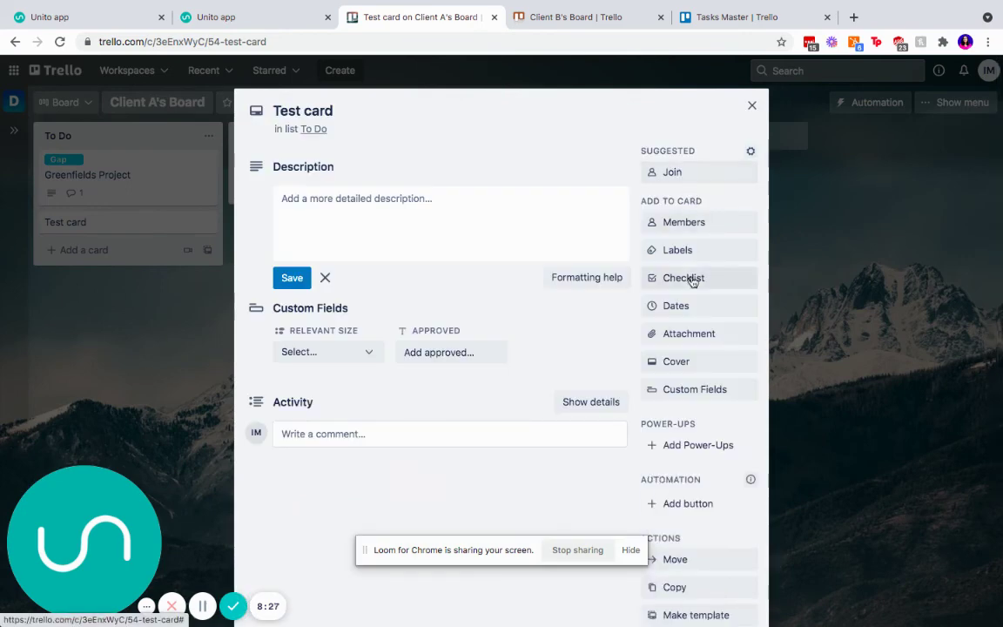
{"action": "left_click", "coordinate": [687, 252]}
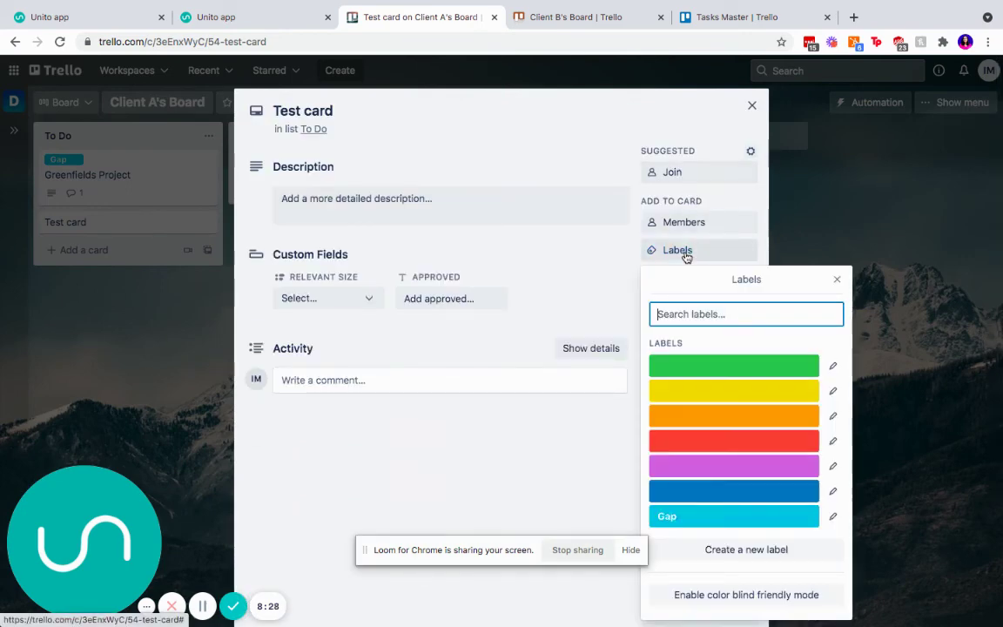
{"action": "left_click", "coordinate": [672, 518]}
{"action": "left_click", "coordinate": [386, 513]}
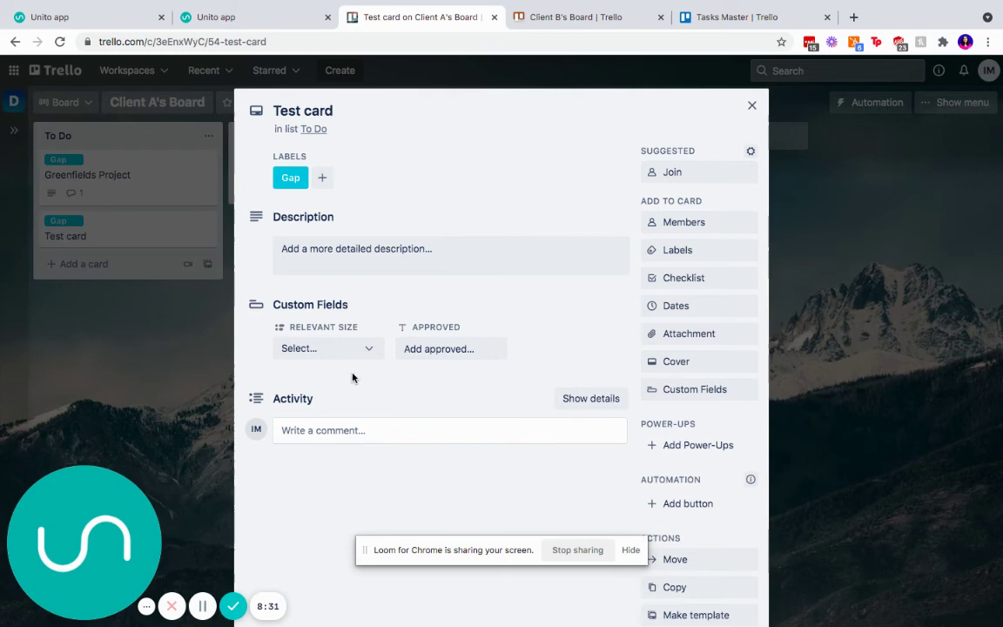
{"action": "left_click", "coordinate": [340, 349]}
{"action": "left_click", "coordinate": [336, 383]}
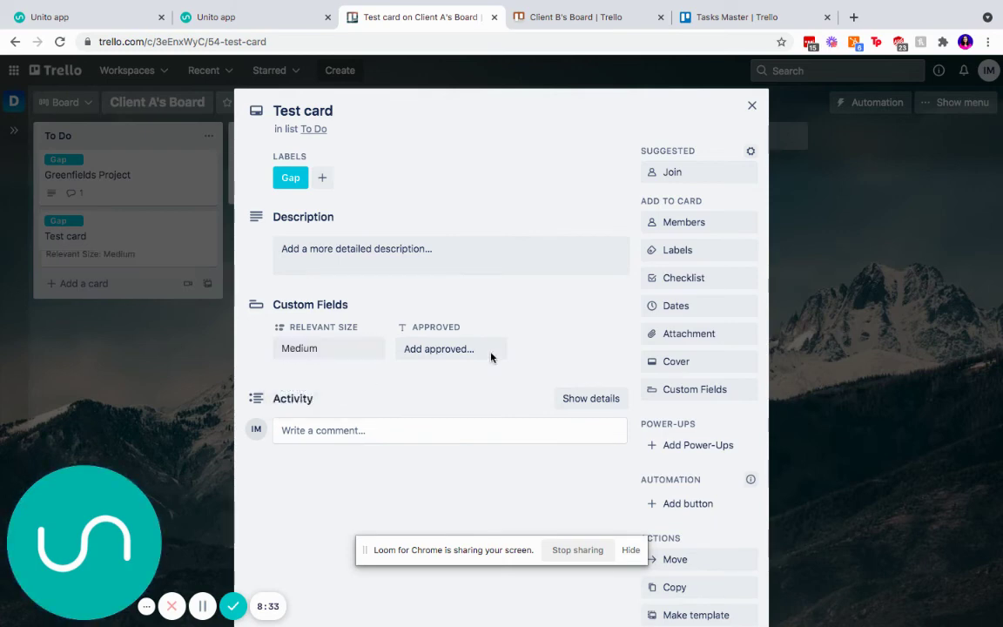
{"action": "left_click", "coordinate": [752, 108]}
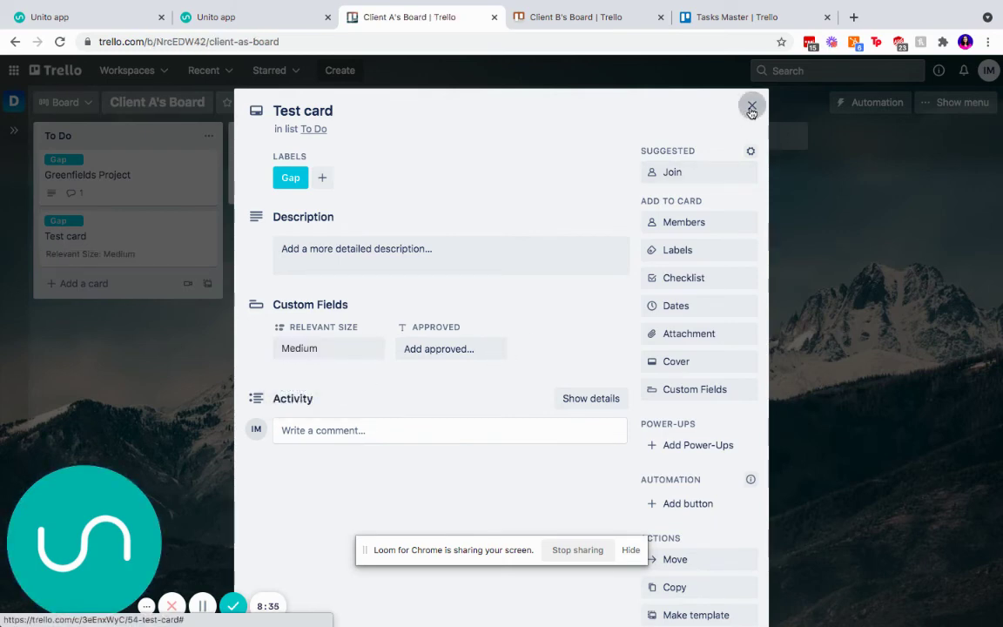
Check Tasks Master for the new card, manually sync the Client A's Board to Tasks Master flow in Unito, and return to the Tasks Master board
{"action": "left_click", "coordinate": [702, 19]}
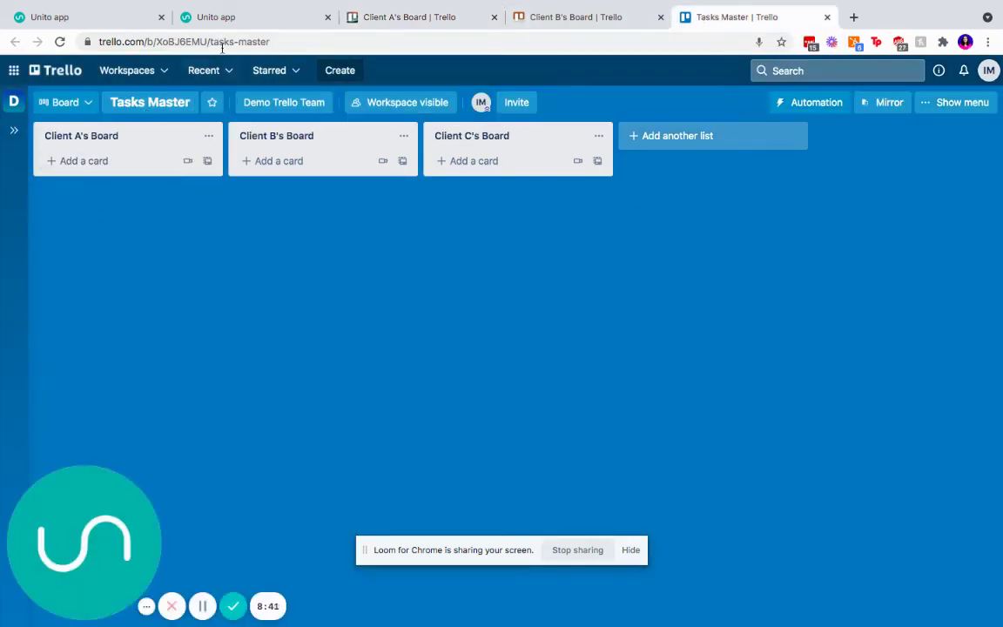
{"action": "left_click", "coordinate": [106, 16]}
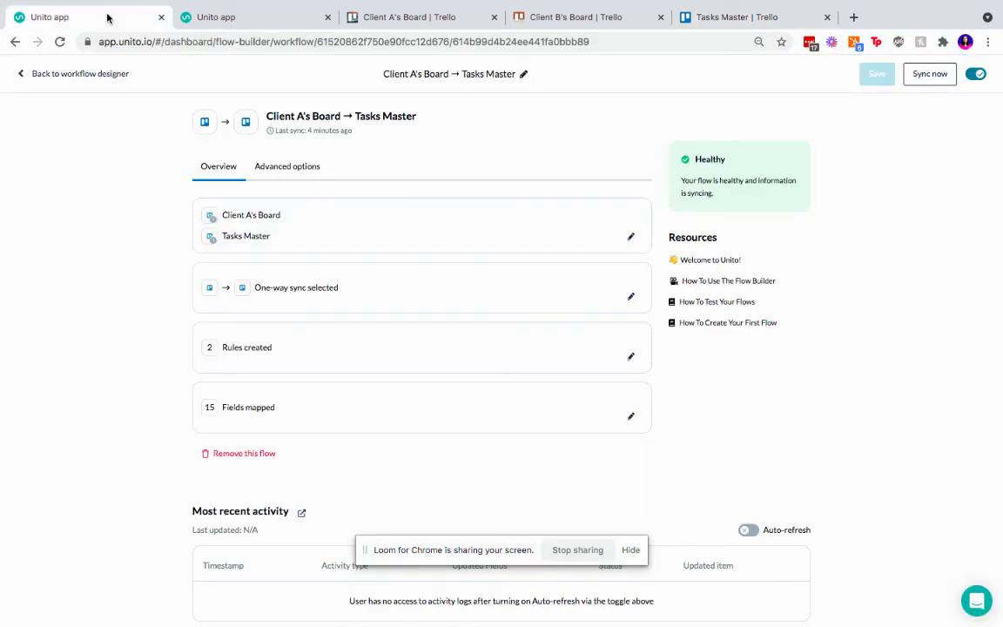
{"action": "scroll", "coordinate": [433, 188], "scroll_direction": "down", "scroll_amount": 1}
{"action": "scroll", "coordinate": [433, 188], "scroll_direction": "up", "scroll_amount": 1}
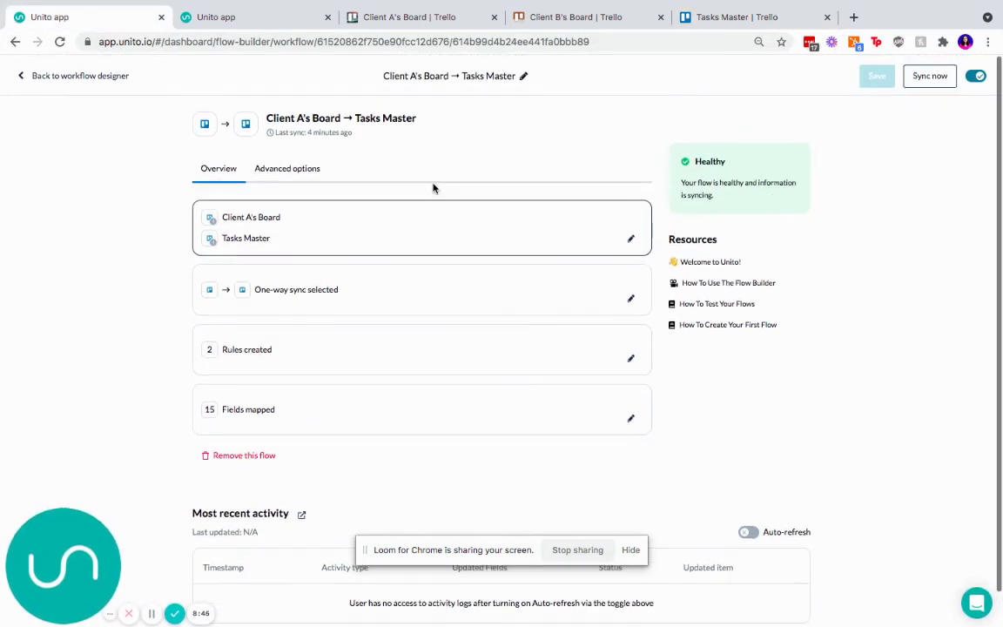
{"action": "left_click", "coordinate": [930, 75]}
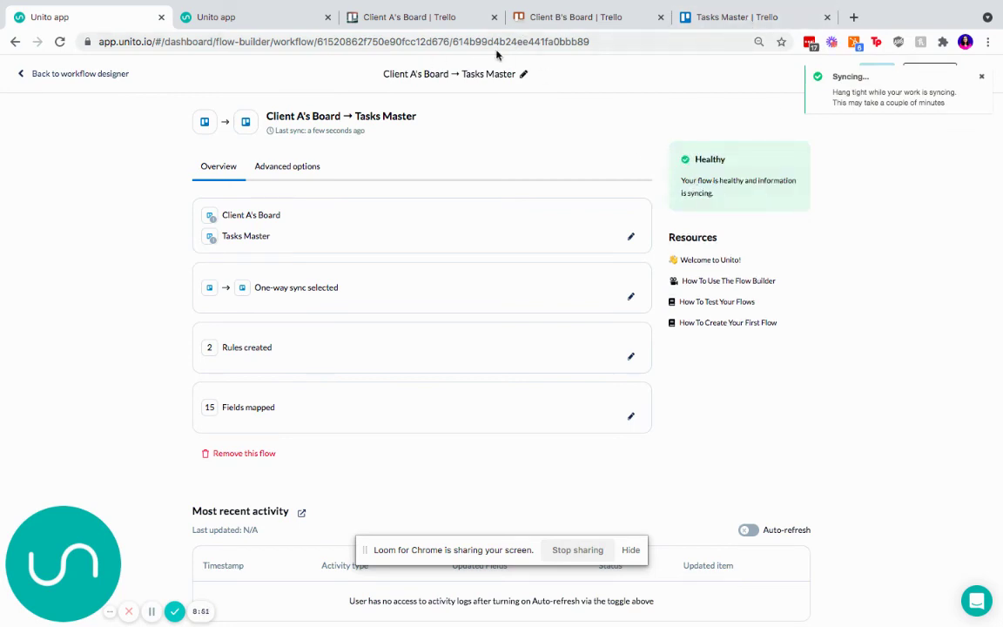
{"action": "left_click", "coordinate": [727, 10]}
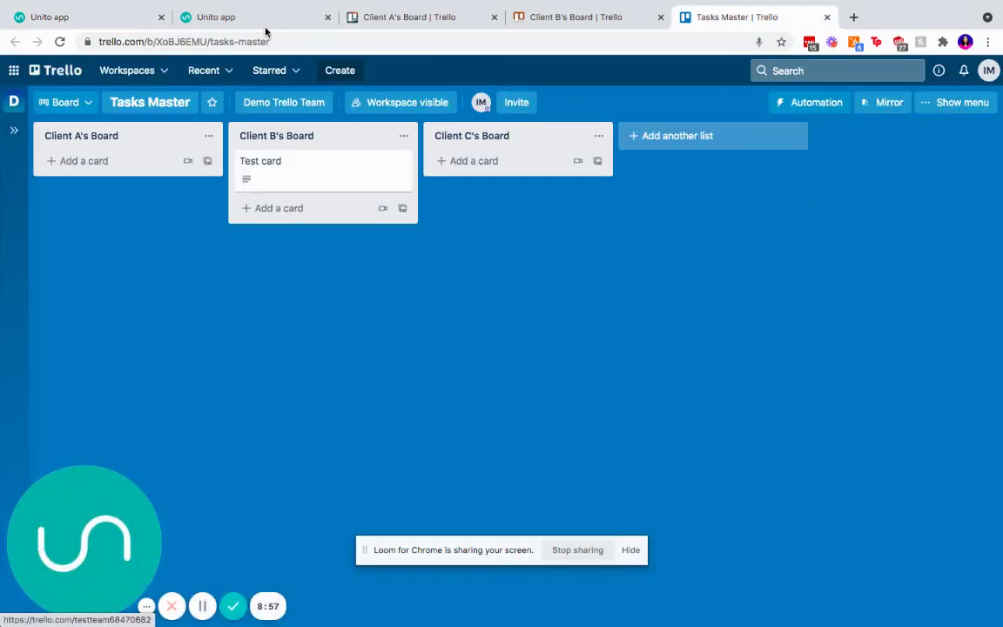
Examine the flow's List mapping in Unito and compare it with the lists on Client B's Board and Tasks Master in Trello
{"action": "left_click", "coordinate": [122, 17]}
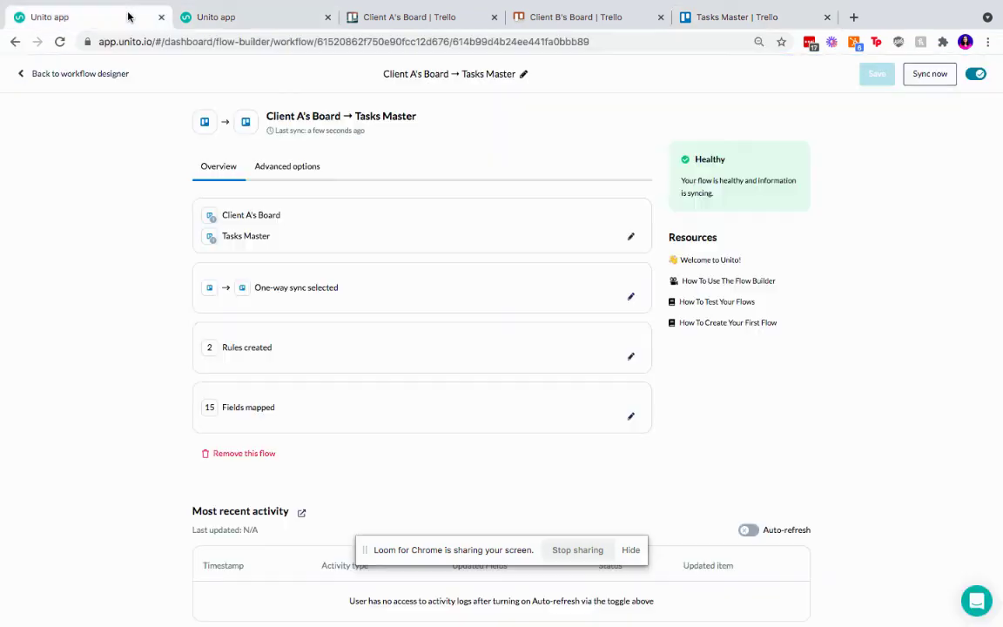
{"action": "left_click", "coordinate": [631, 415]}
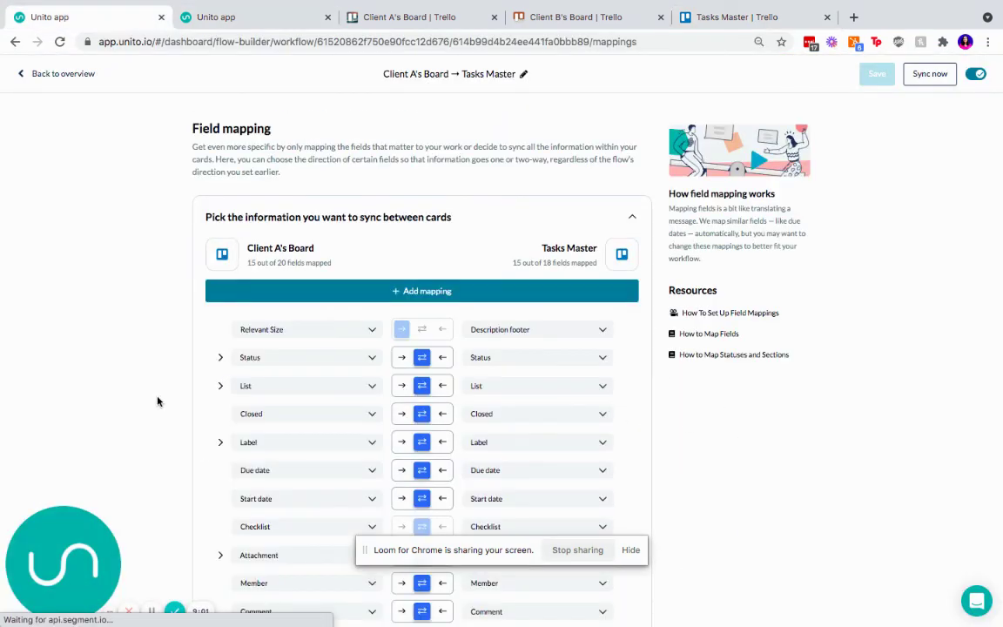
{"action": "scroll", "coordinate": [140, 421], "scroll_direction": "down", "scroll_amount": 2}
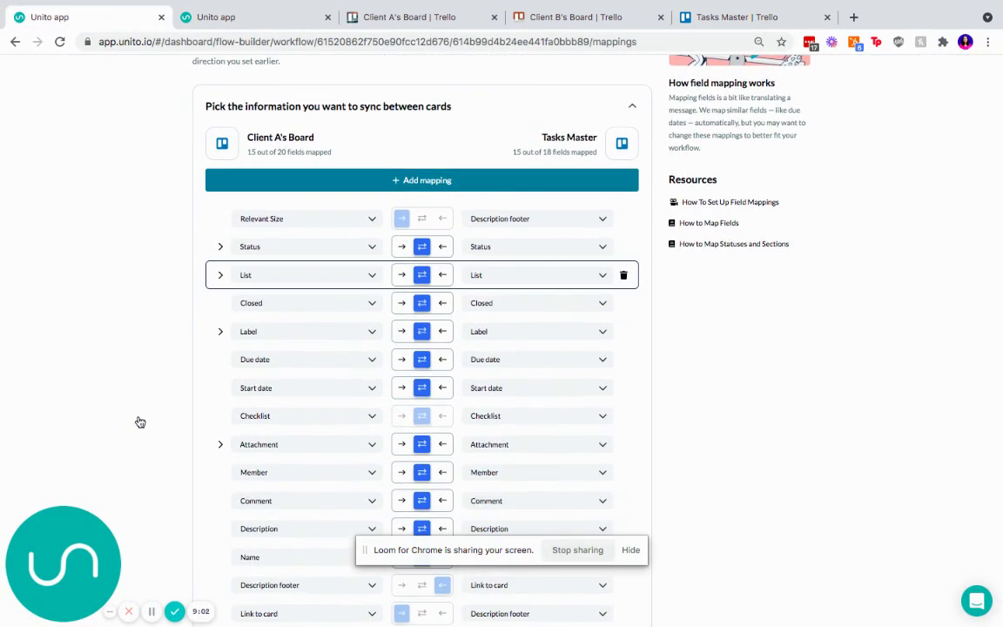
{"action": "left_click", "coordinate": [220, 275]}
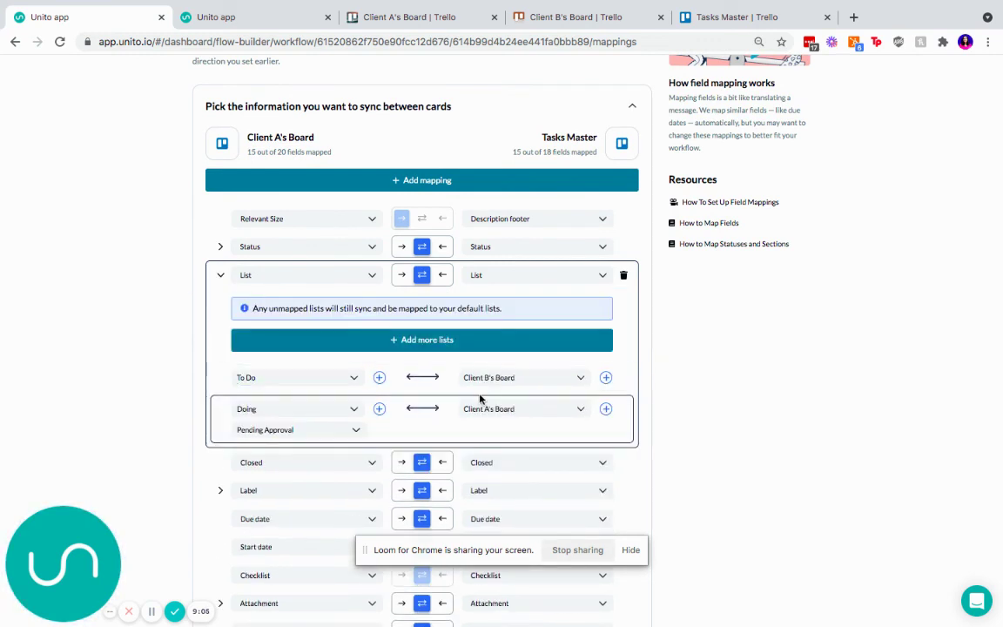
{"action": "left_click", "coordinate": [573, 18]}
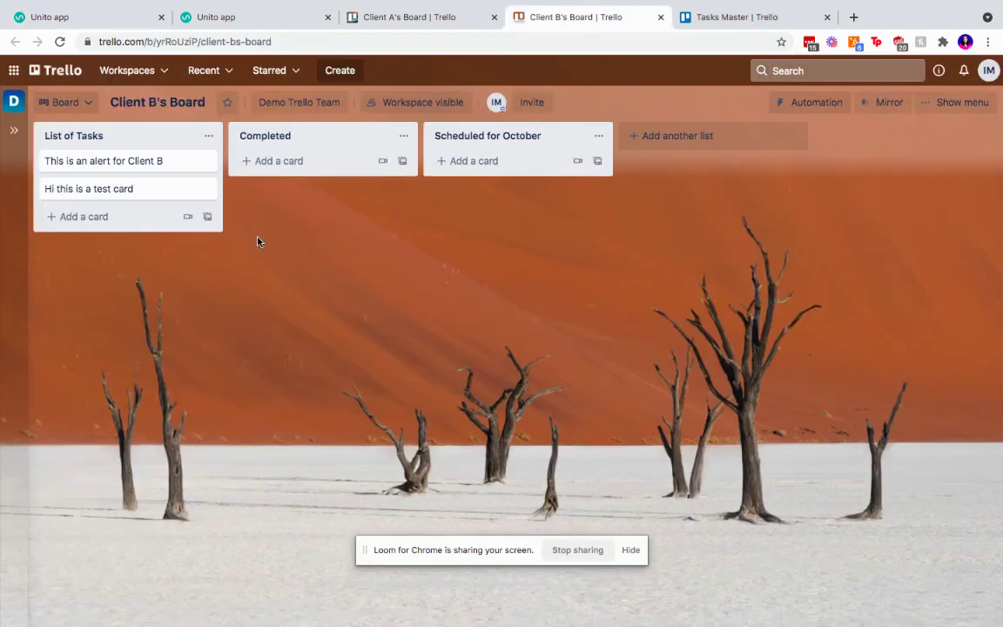
{"action": "left_click", "coordinate": [731, 17]}
{"action": "left_click", "coordinate": [103, 17]}
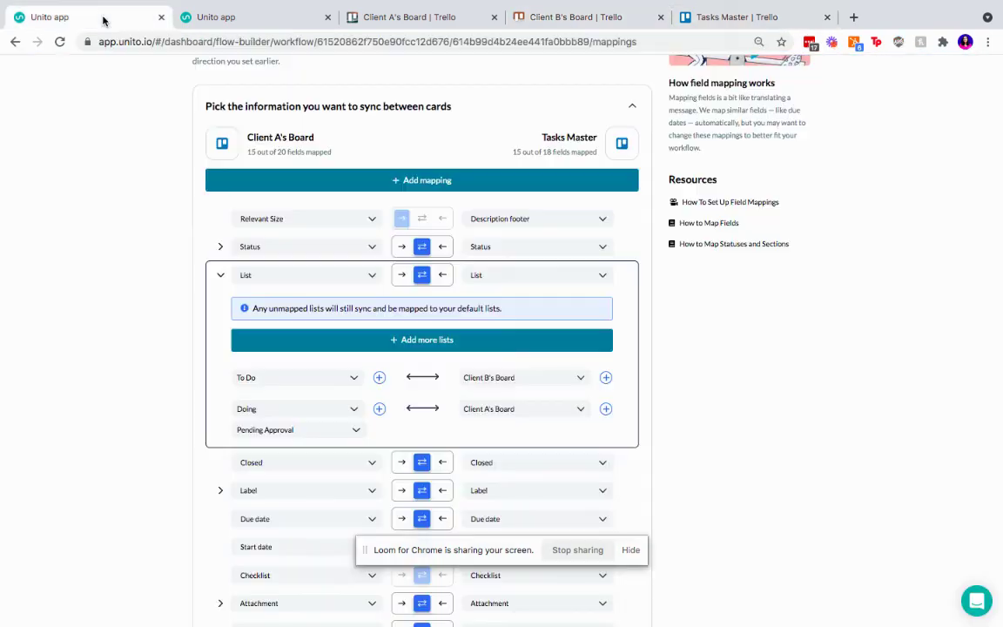
Review the flow's rules for which Client A's Board cards sync and which Tasks Master list they go to
{"action": "scroll", "coordinate": [73, 77], "scroll_direction": "up", "scroll_amount": 2}
{"action": "left_click", "coordinate": [73, 75]}
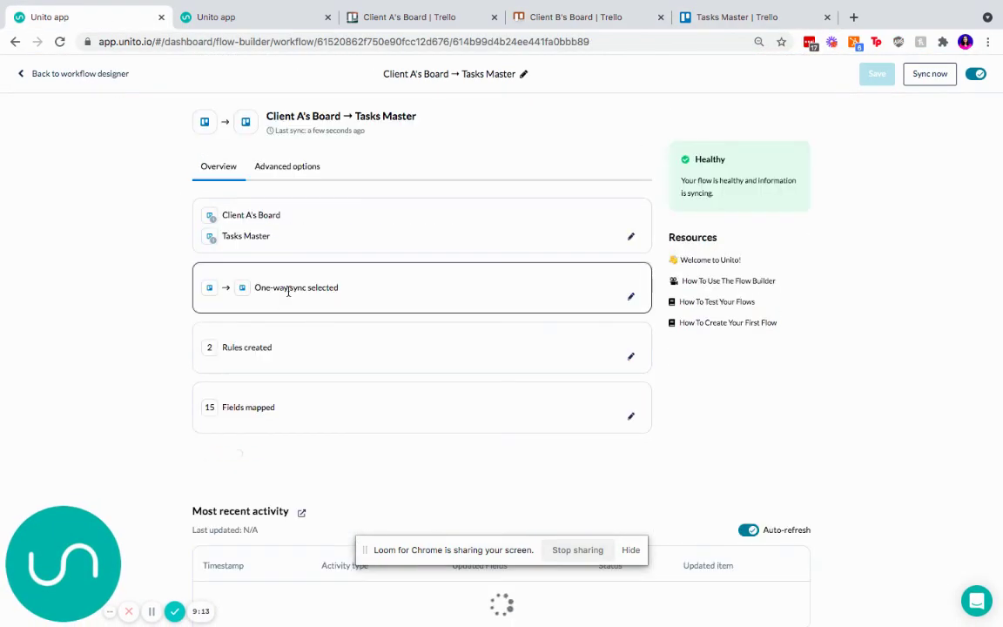
{"action": "left_click", "coordinate": [631, 357]}
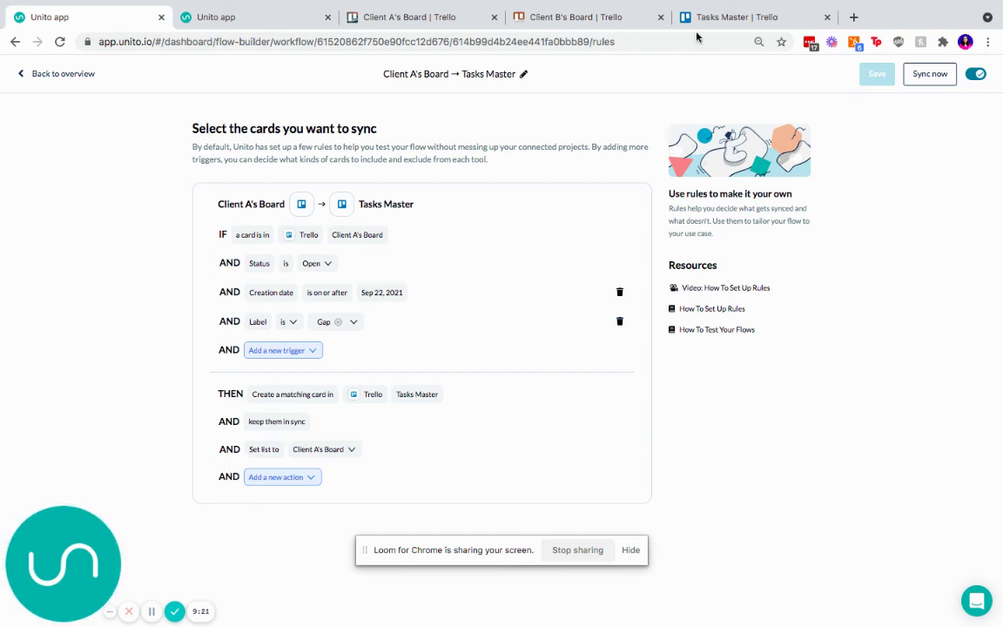
Inspect the synced Test card's description and fields on the Tasks Master board in Trello, and close the card
{"action": "left_click", "coordinate": [723, 17]}
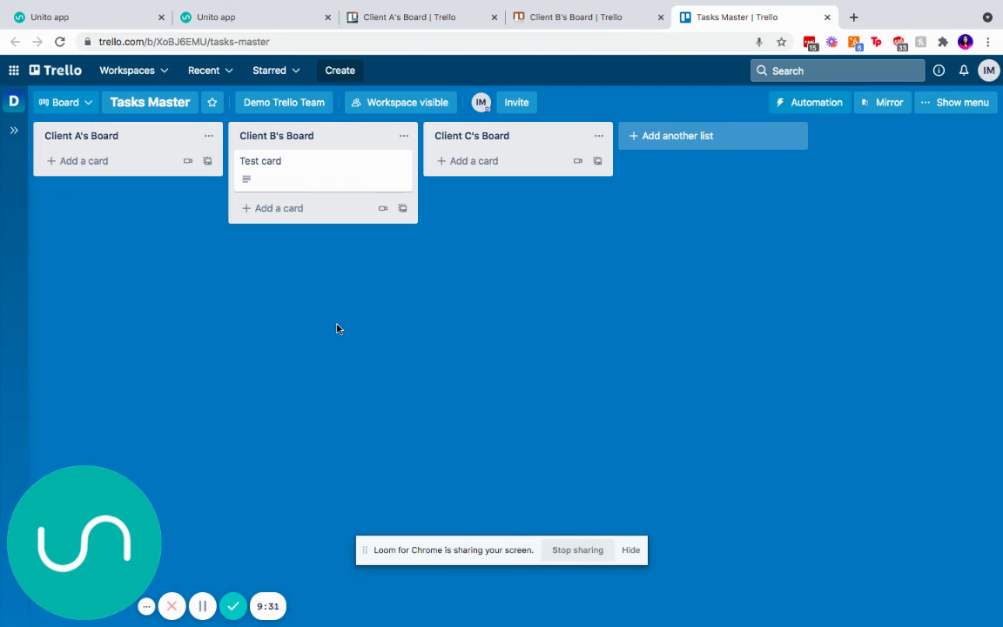
{"action": "left_click", "coordinate": [351, 177]}
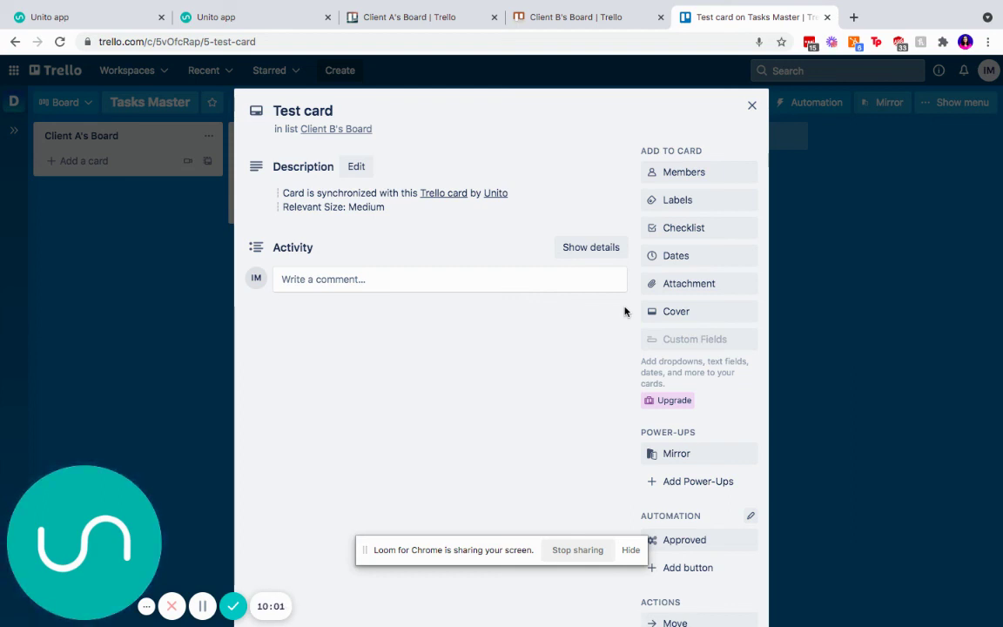
{"action": "left_click", "coordinate": [753, 105]}
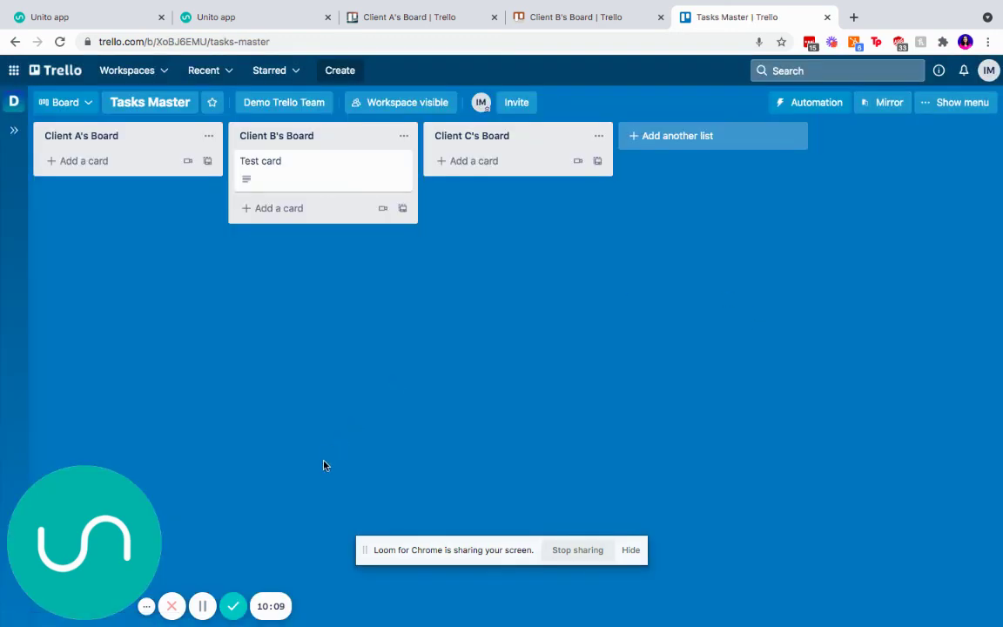